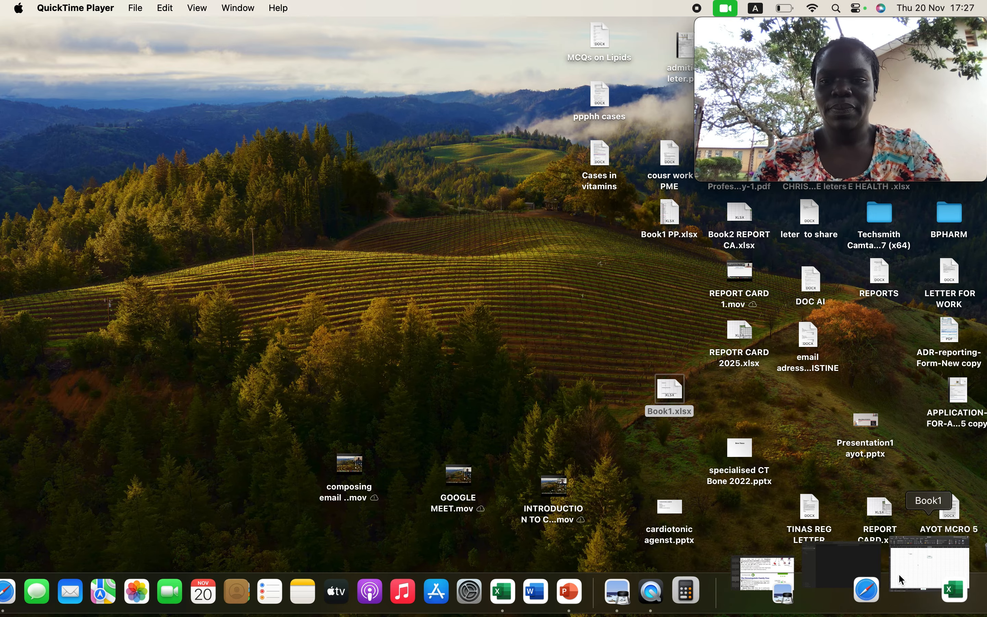
Switch to the Book1 workbook in Excel and inspect the divide-by-zero example in cells B6 to B8 of Sheet1.
click(908, 563)
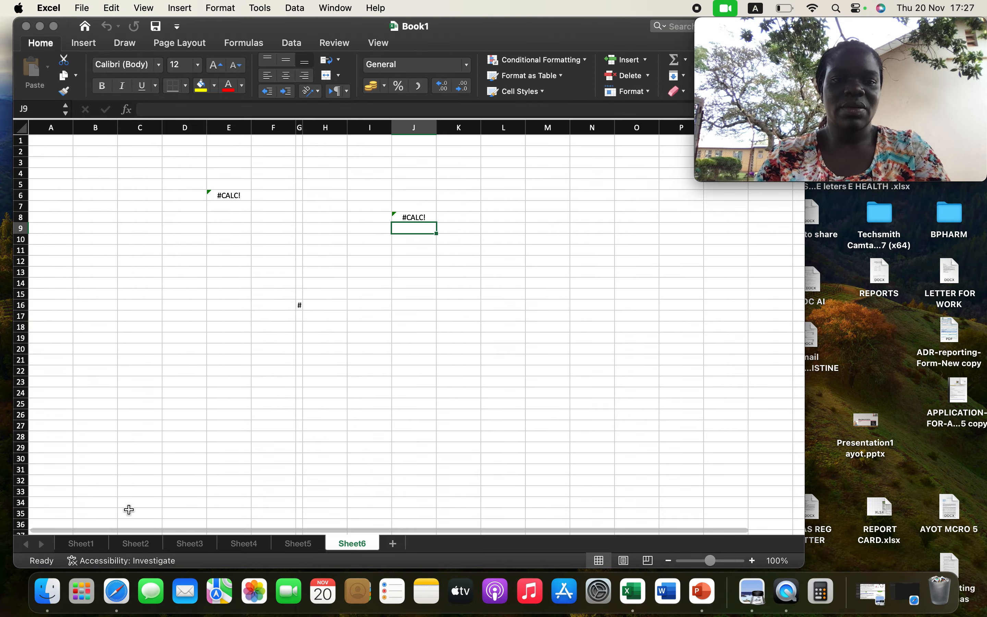
click(82, 544)
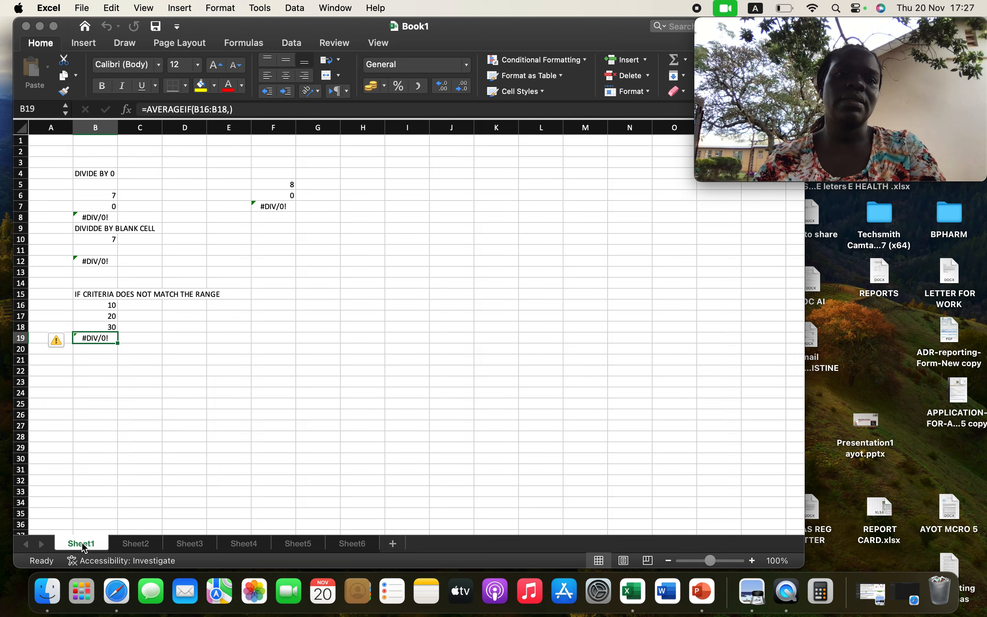
click(110, 196)
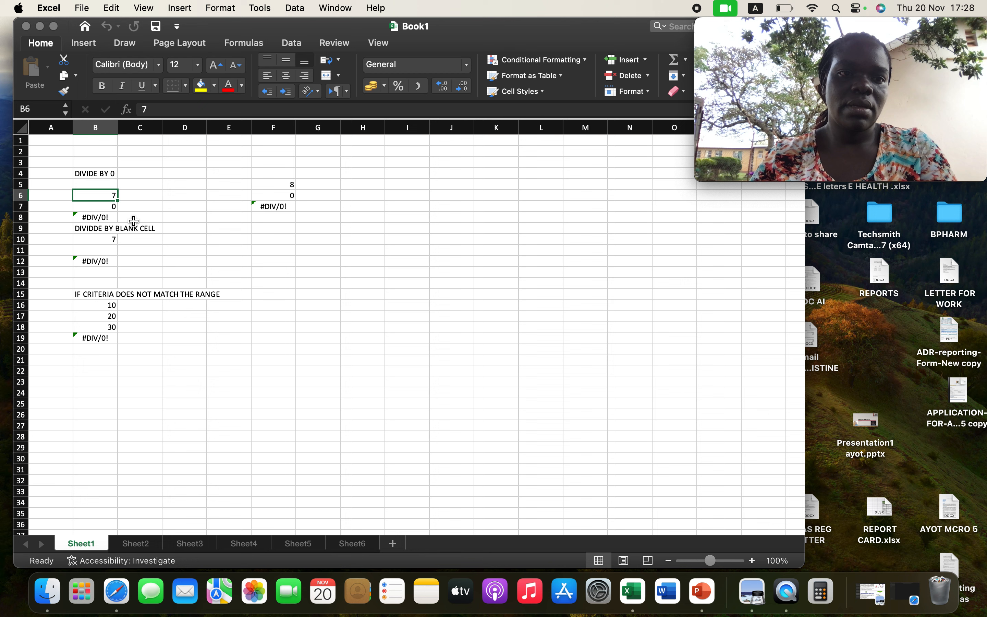
double_click(105, 209)
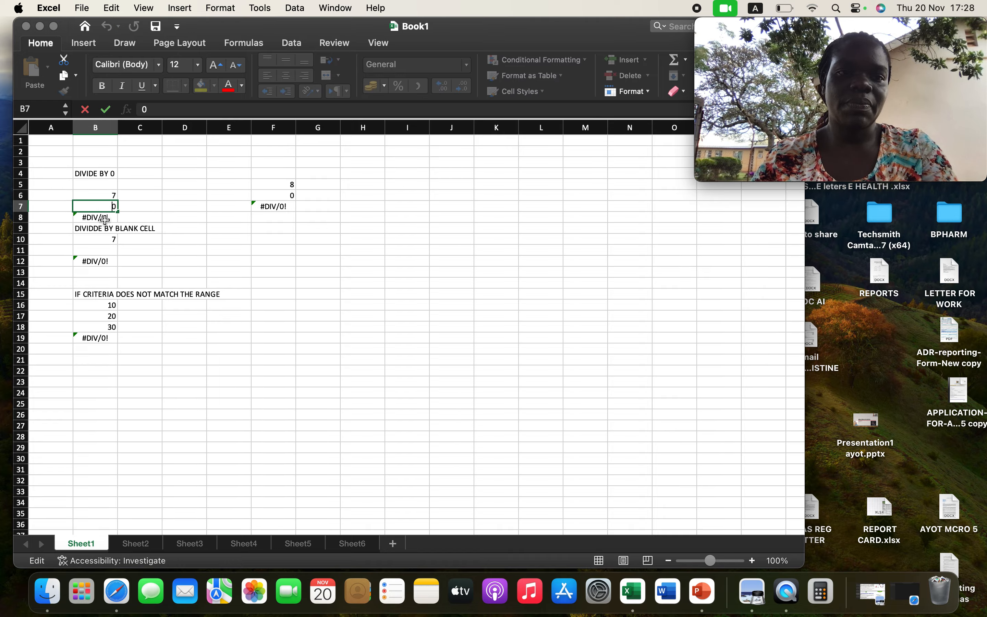
click(105, 221)
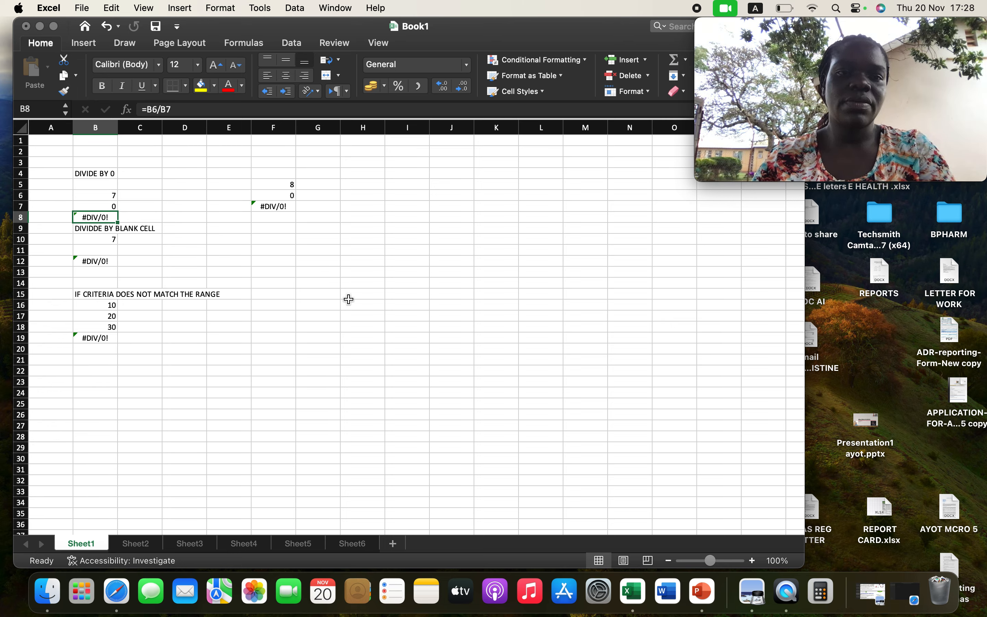
Enter 7 in cell H12 and 0 in cell H13 as the numbers for a new division example.
click(371, 261)
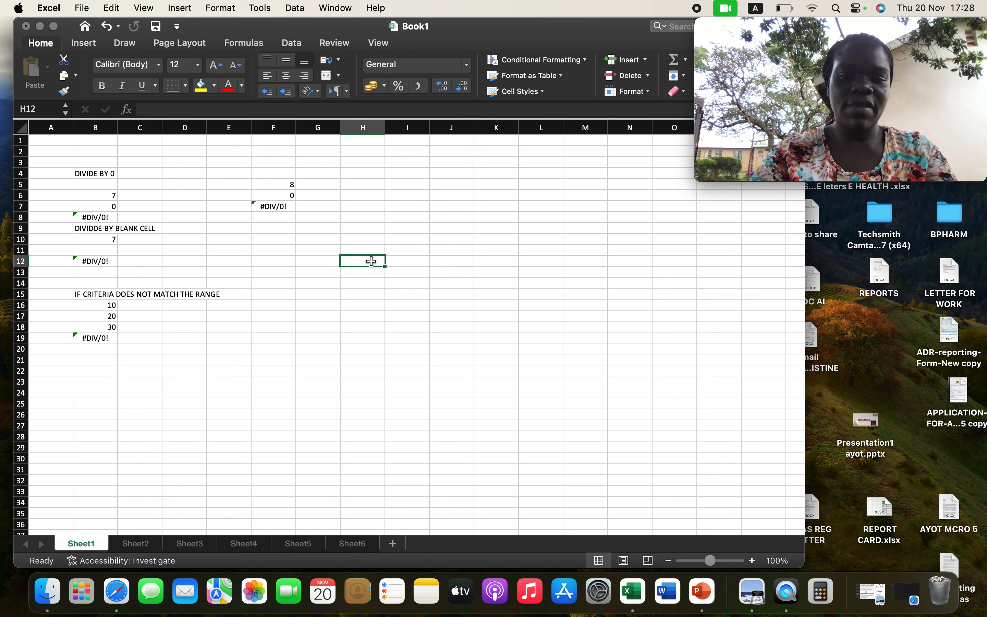
text(7)
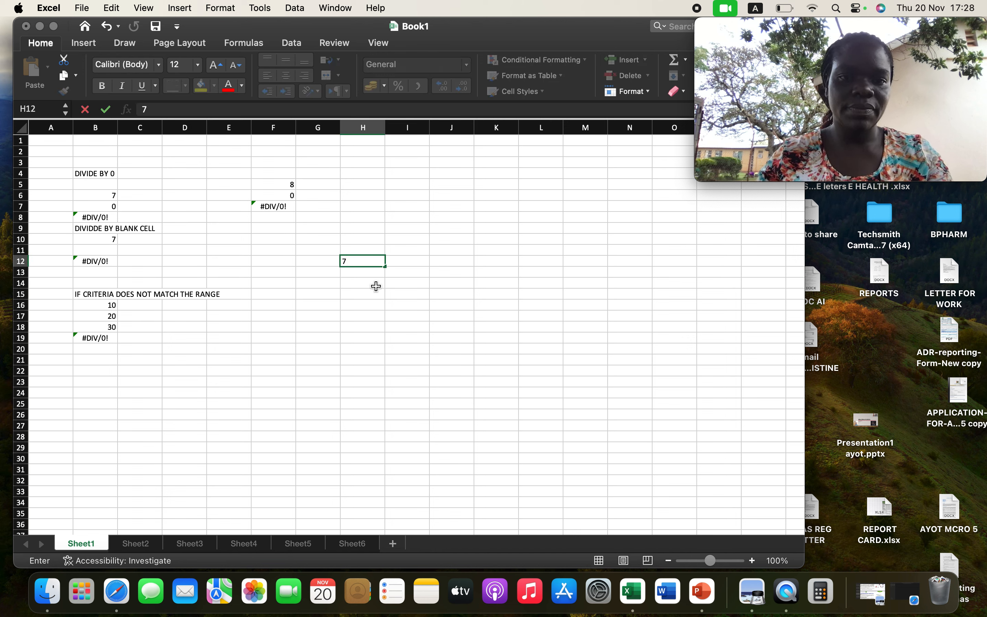
key(Return)
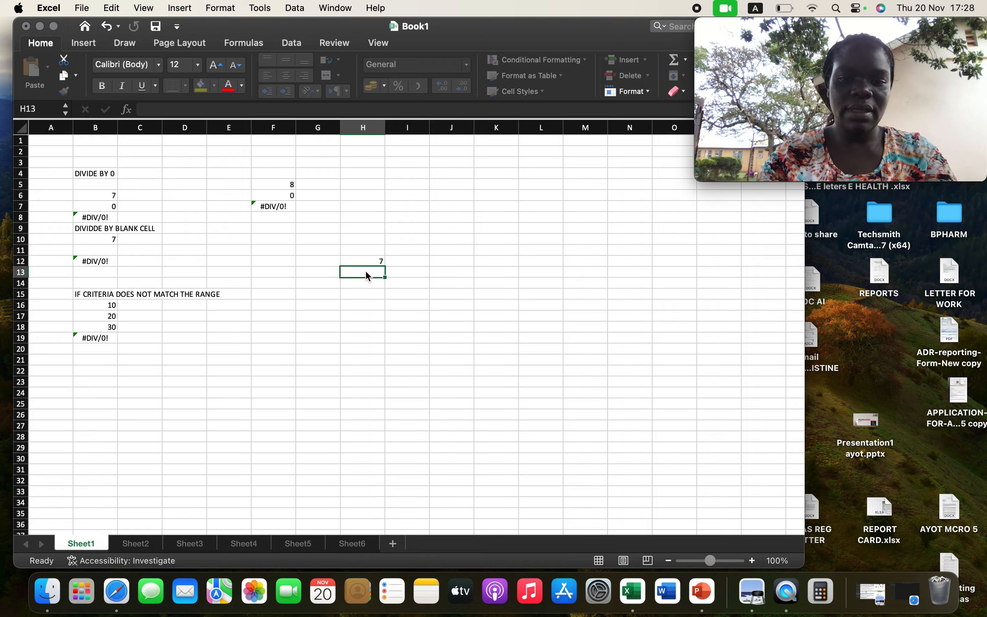
text(0)
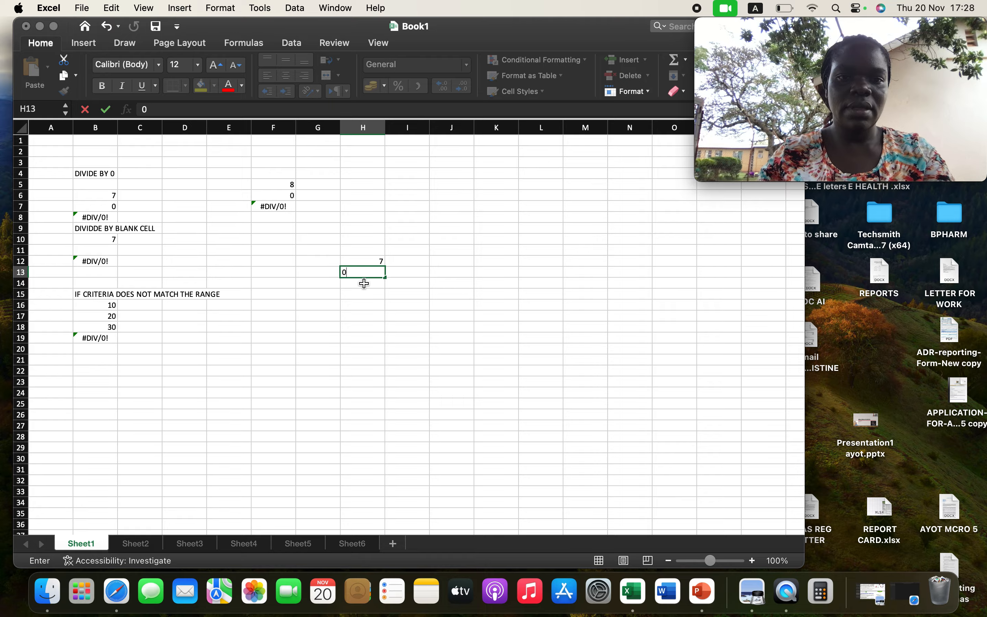
key(Return)
Enter the division formula =H12/H1 in cell H14 and select that cell to check it.
text(=)
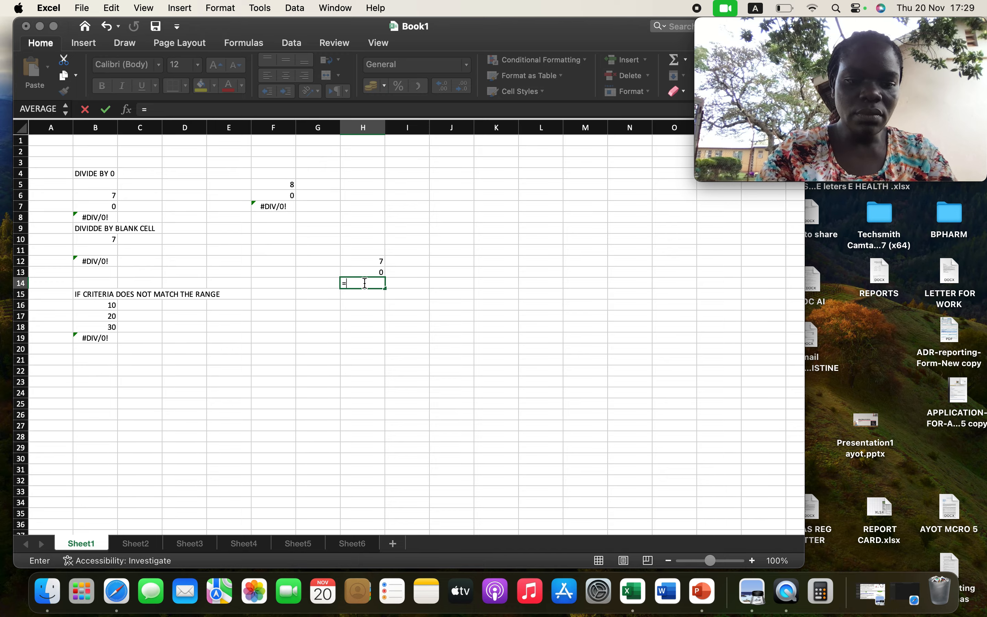
text(H7)
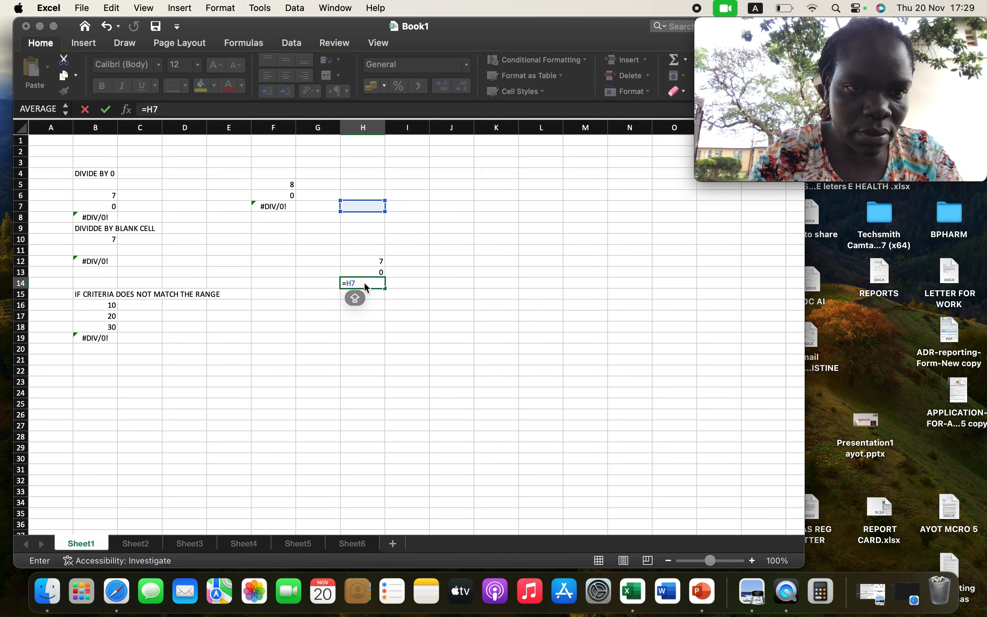
key(BackSpace)
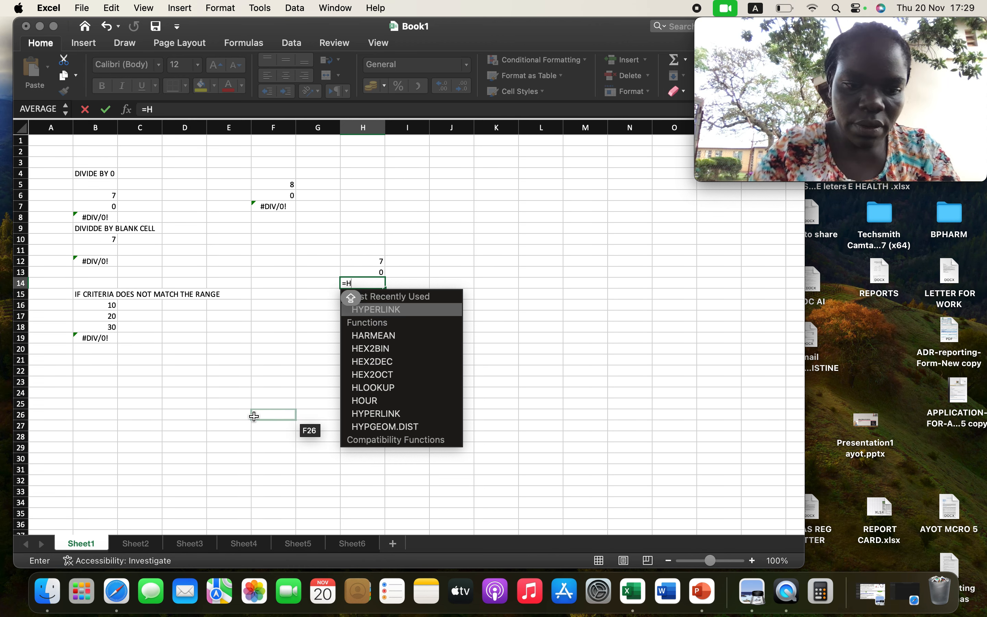
text(12)
key(Caps_Lock)
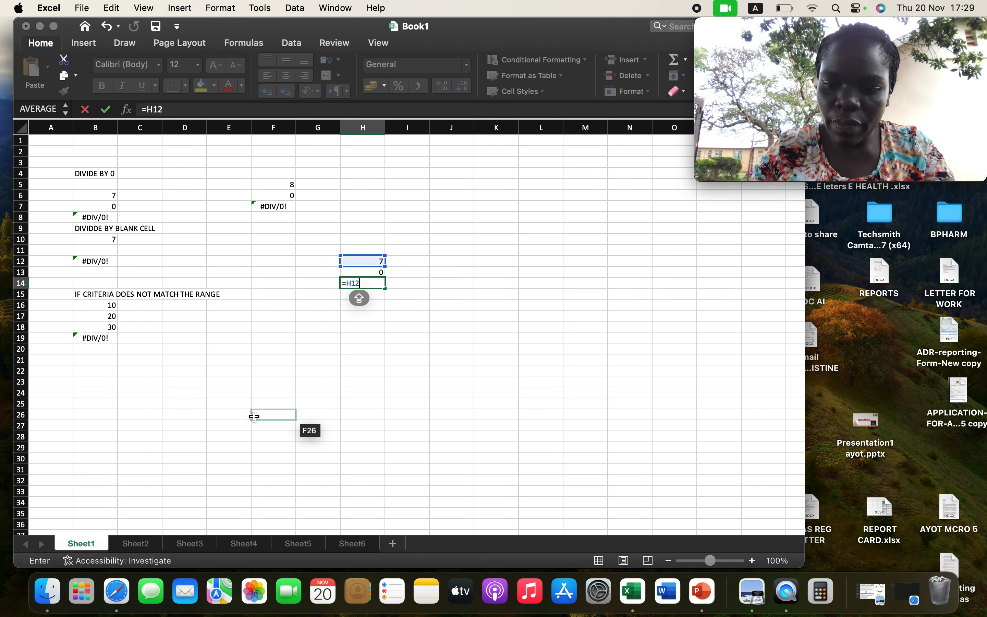
text(/)
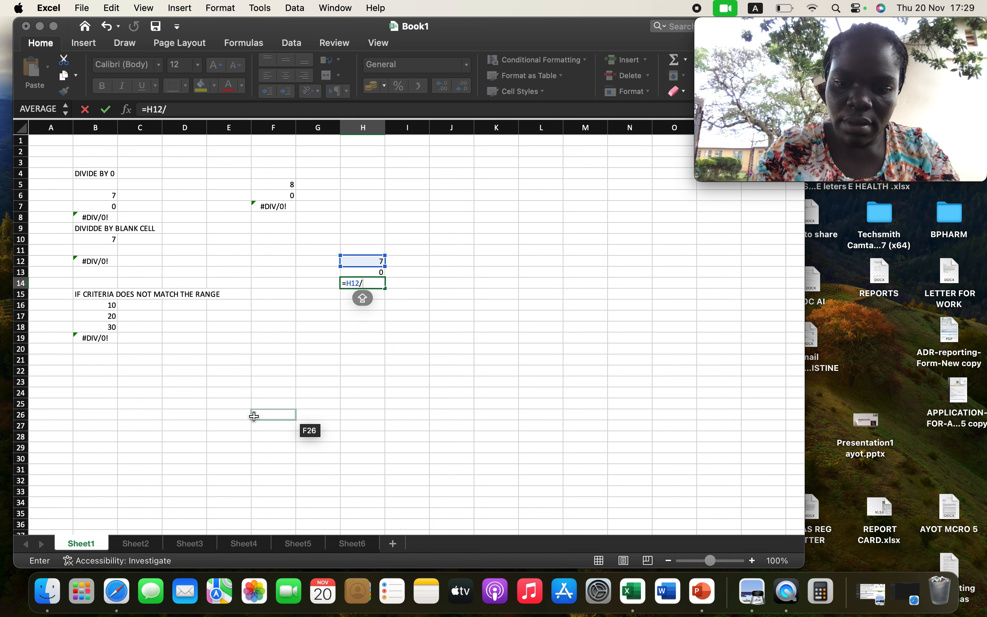
text(H)
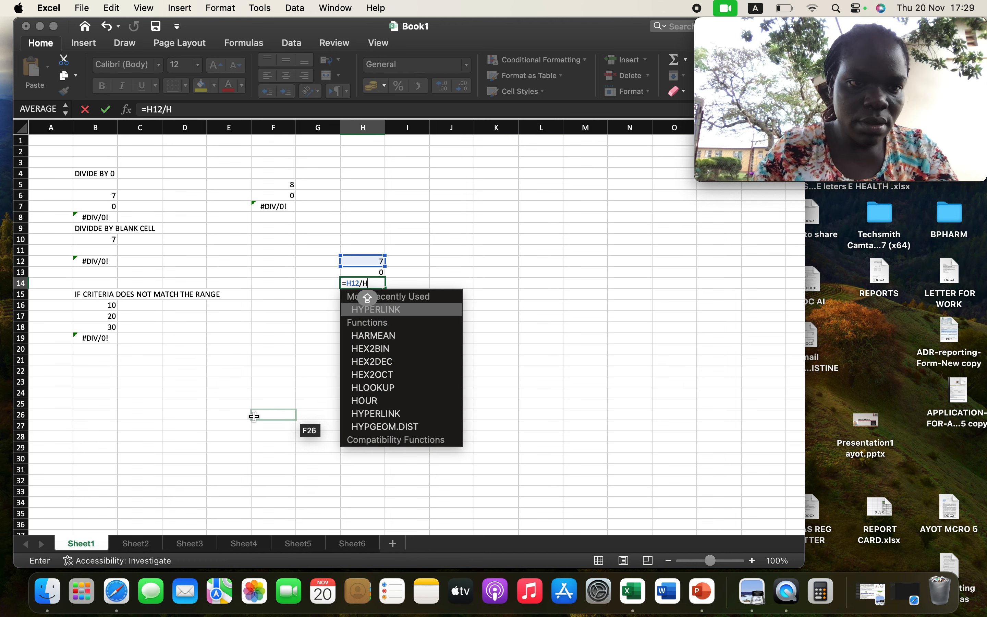
text(11)
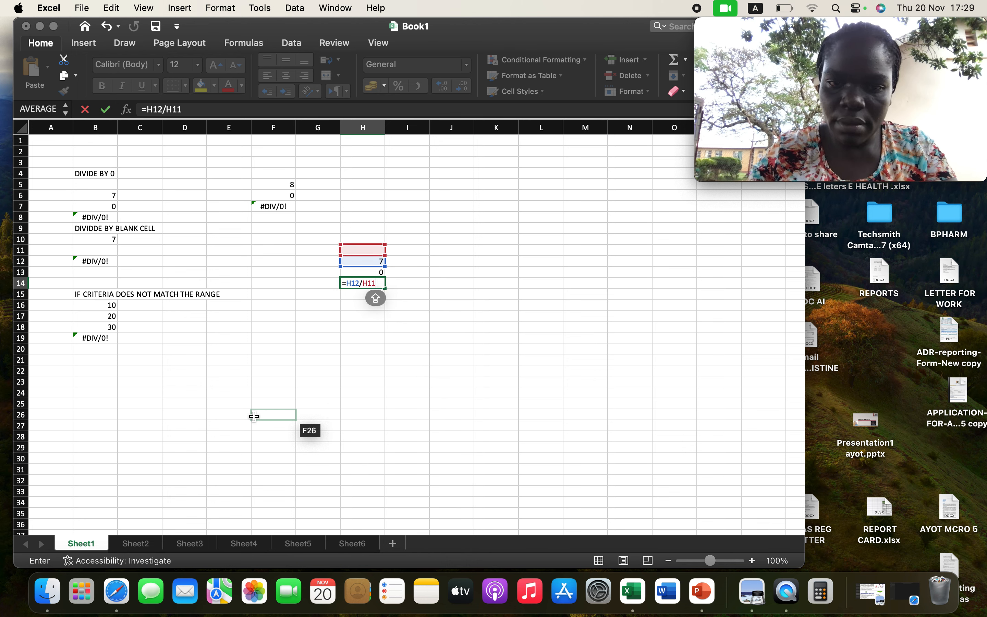
key(BackSpace)
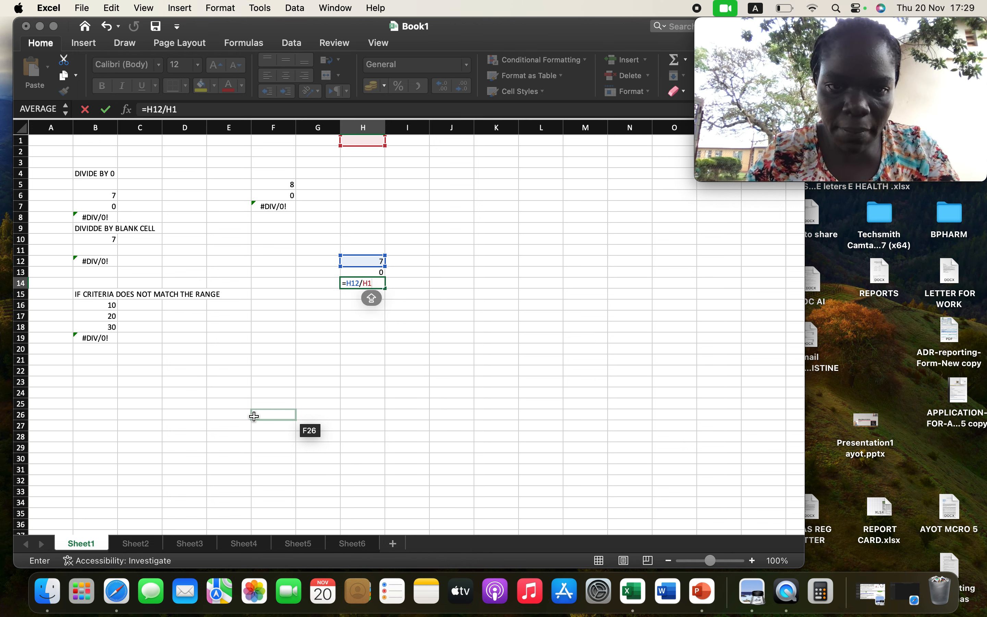
key(Return)
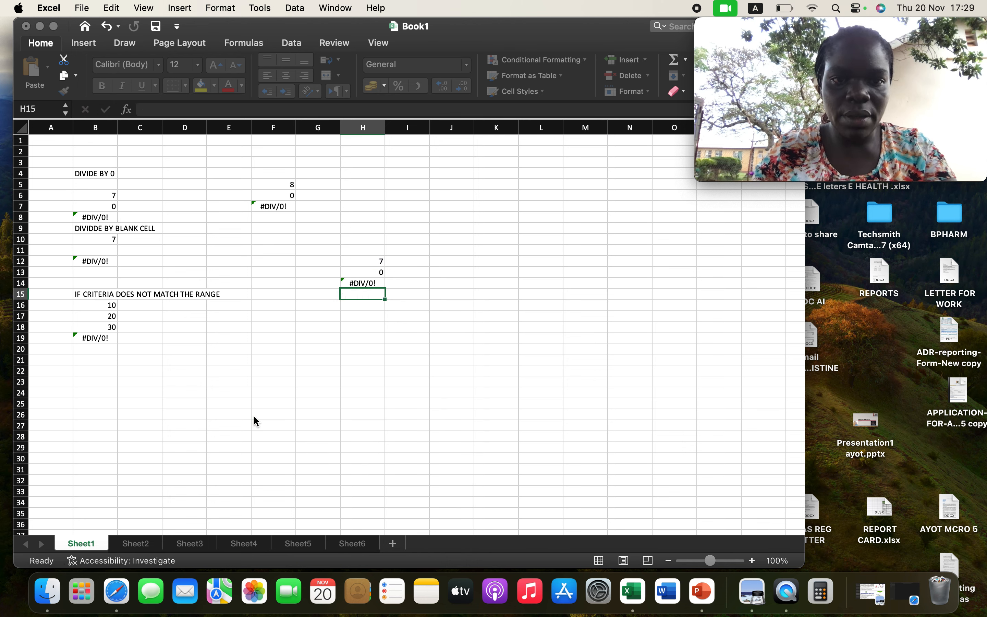
click(378, 284)
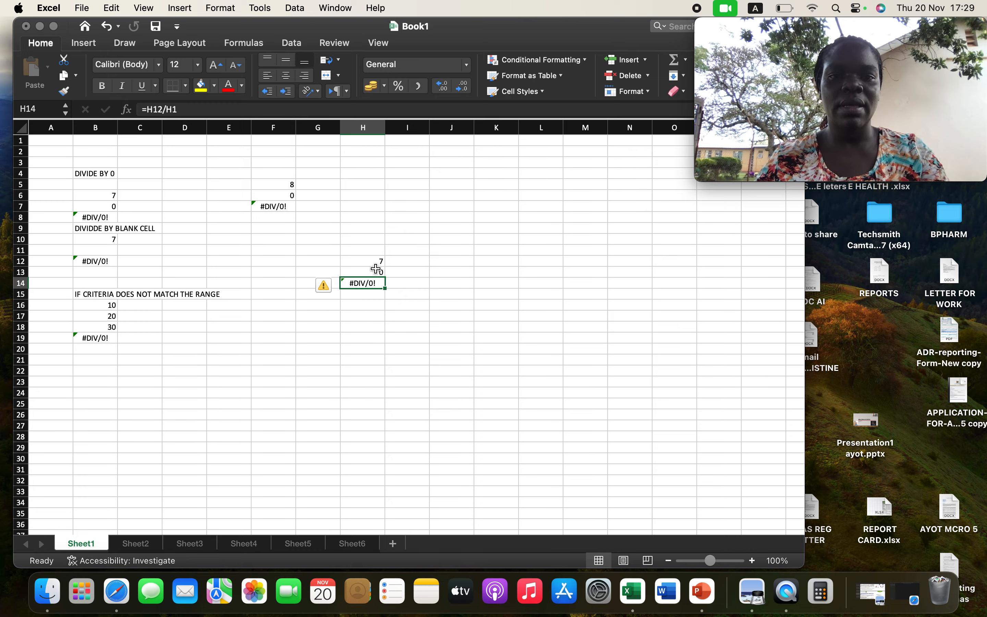
Replace the divisor in cell H13 with 2 and clear the formula in cell H14.
click(377, 269)
key(Delete)
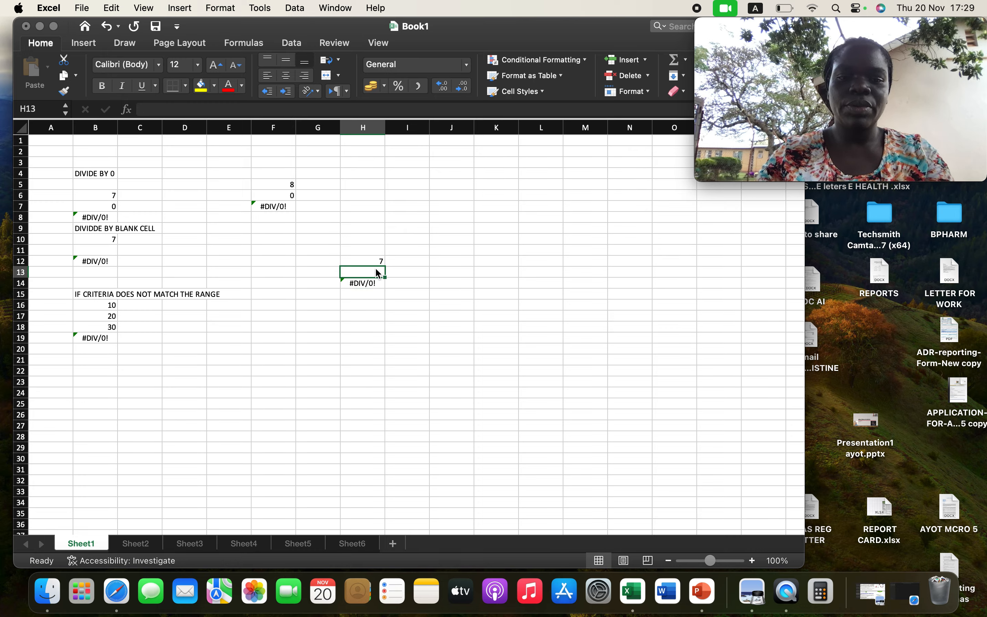
text(2)
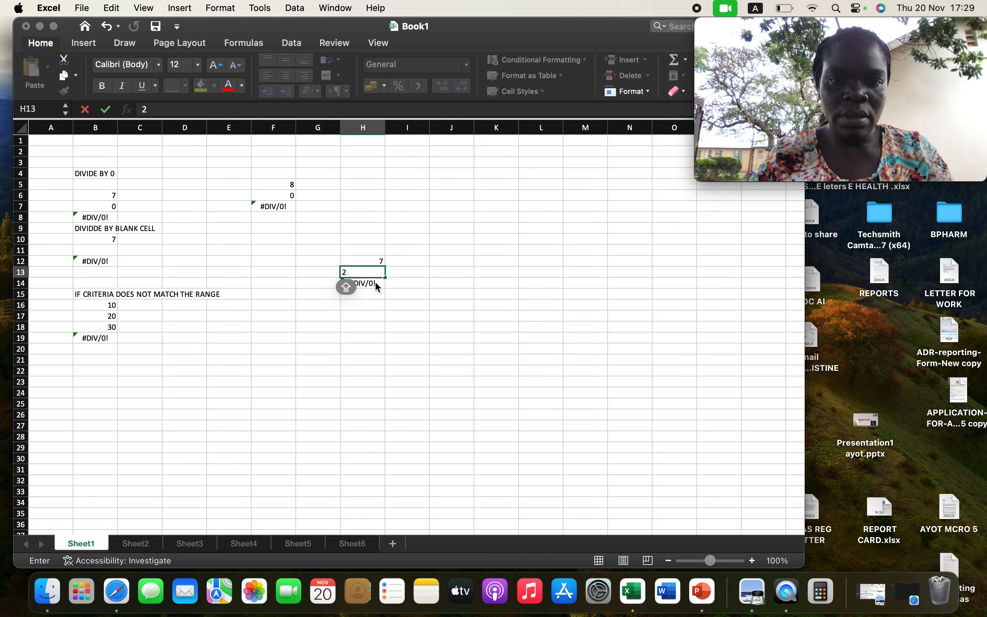
key(Return)
key(BackSpace)
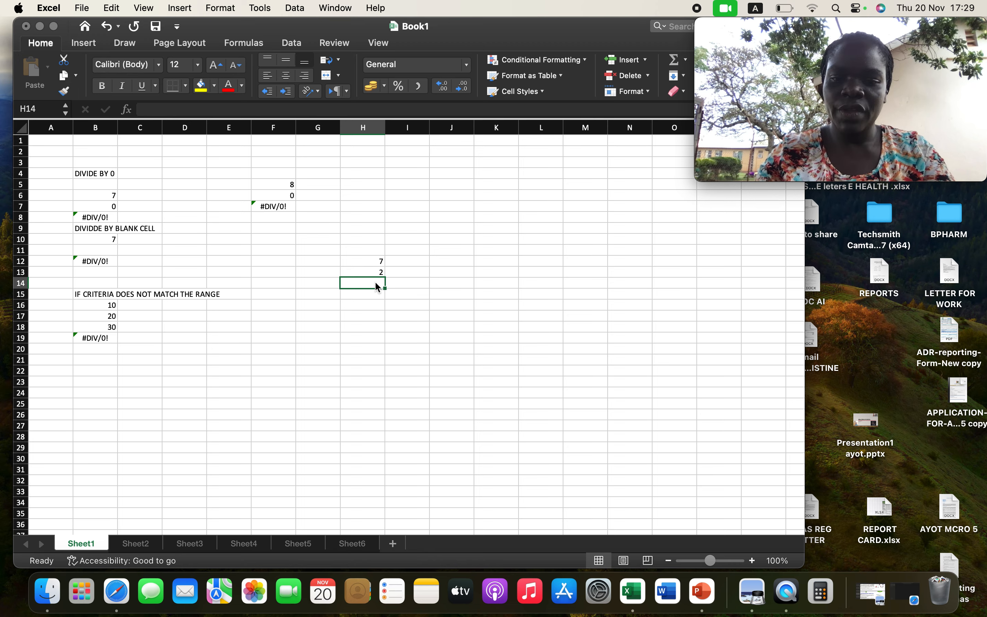
Enter the formula =H12/H13 in cell H14 to divide the two numbers above it.
text(=)
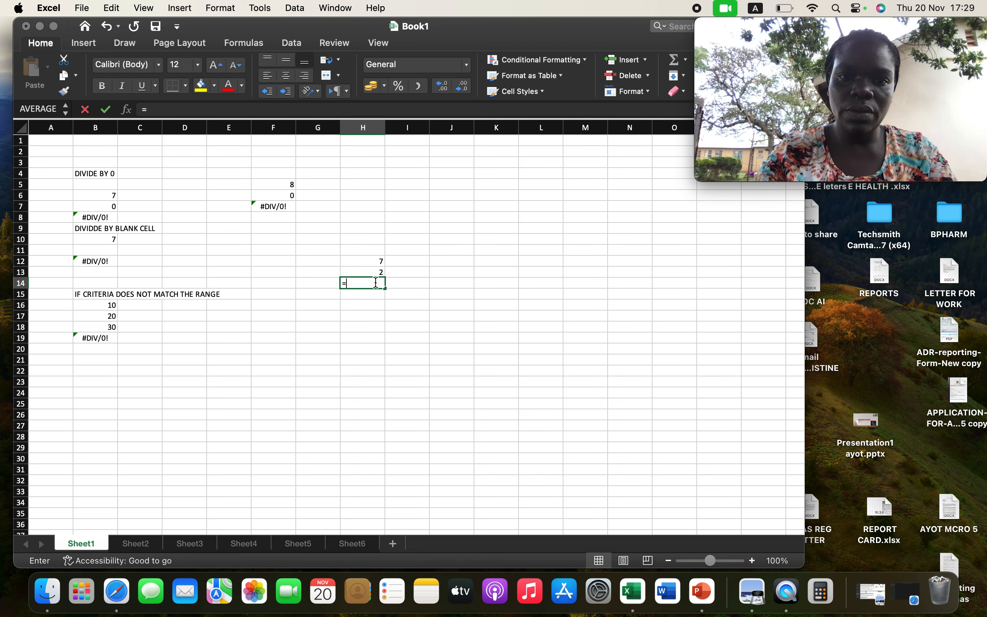
text(H)
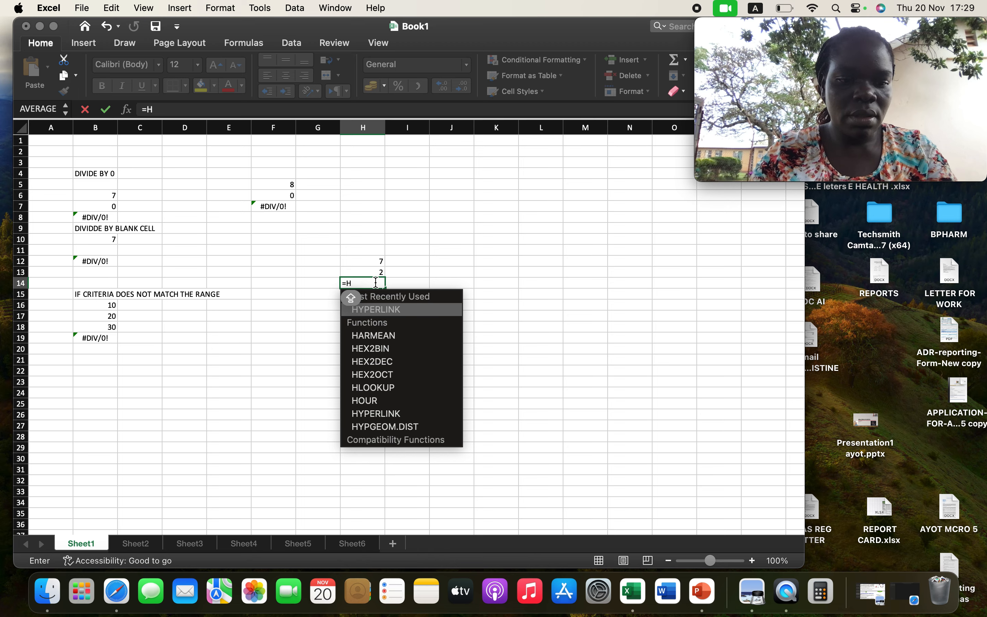
text(12)
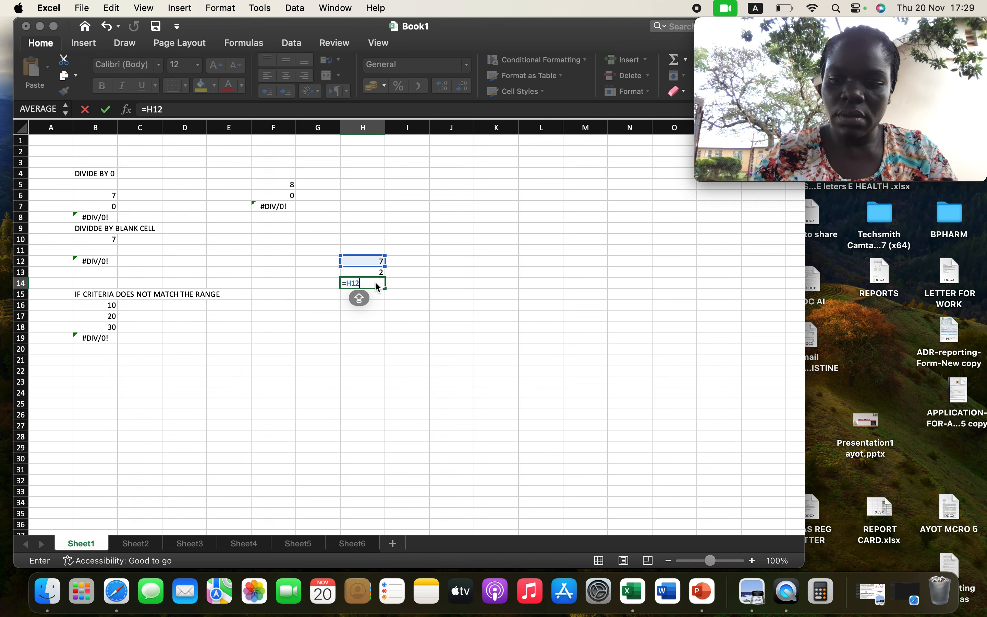
text(/)
key(Caps_Lock)
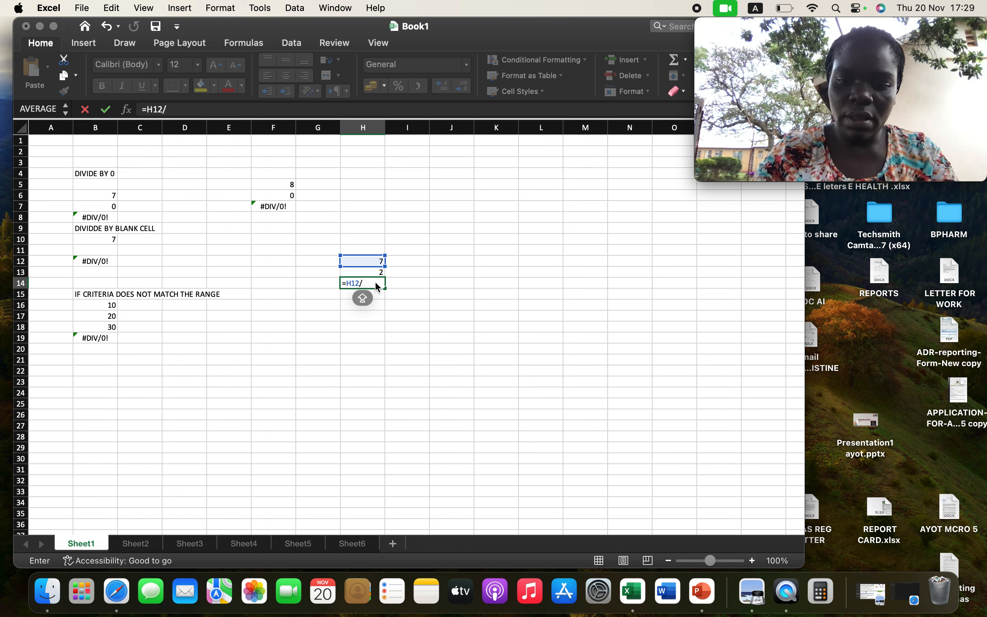
text(H)
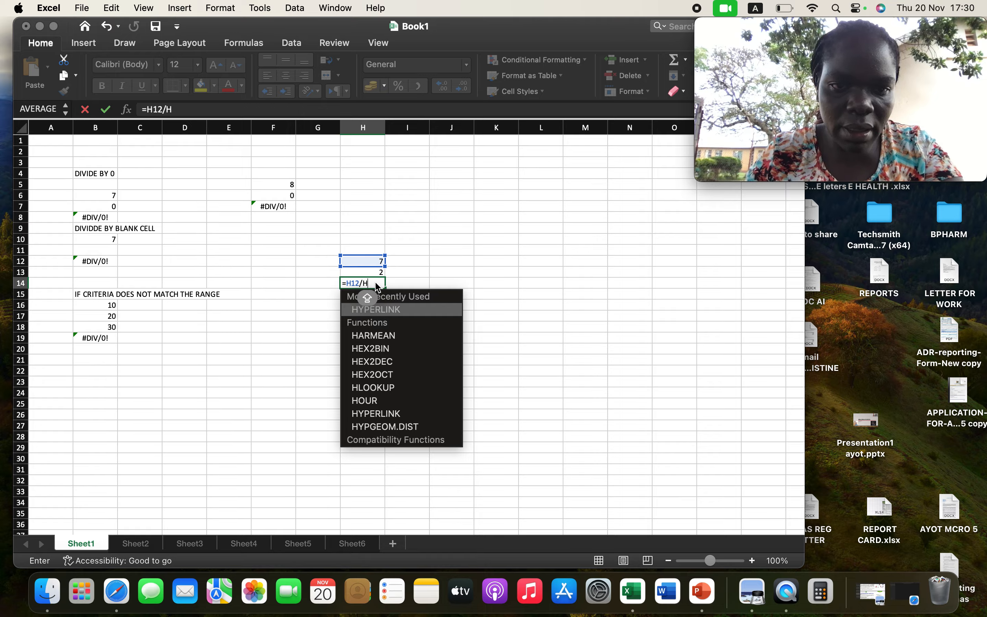
text(13)
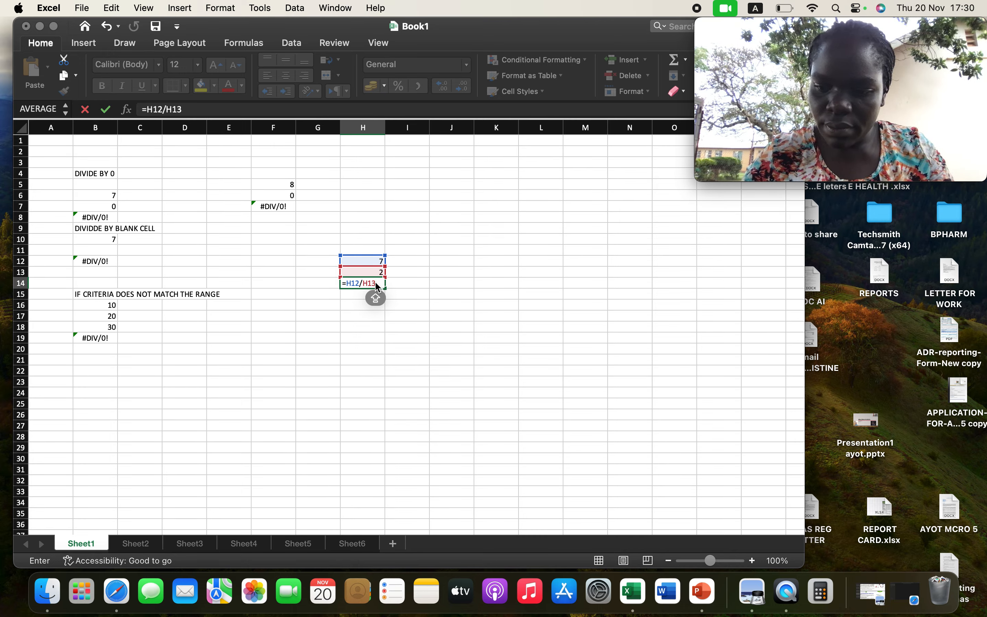
key(Return)
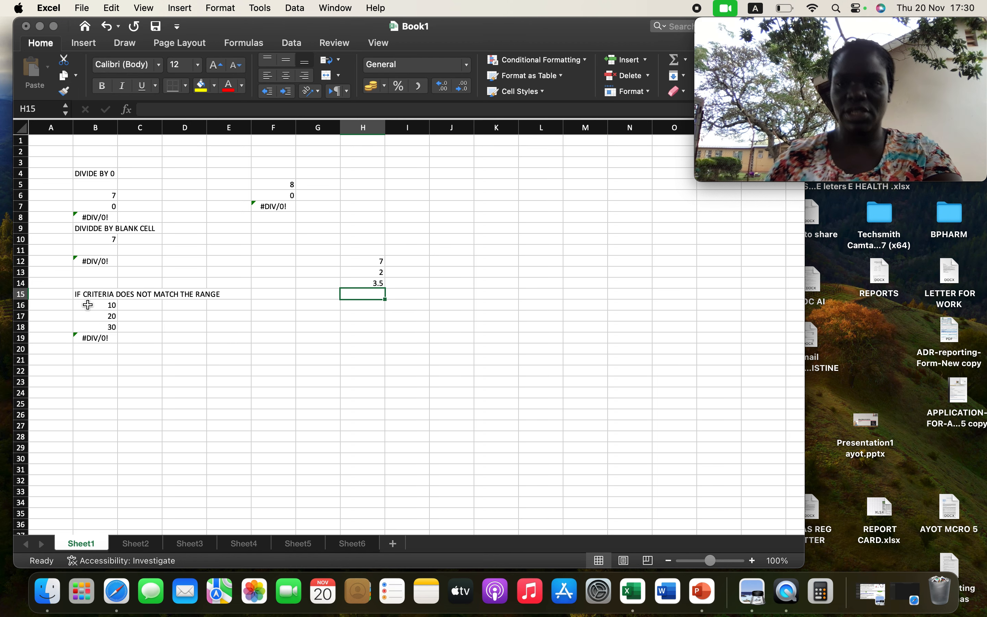
Clear cell B19 and try to enter an AVERAGE formula with a nested IF over B16:B18 there.
click(106, 340)
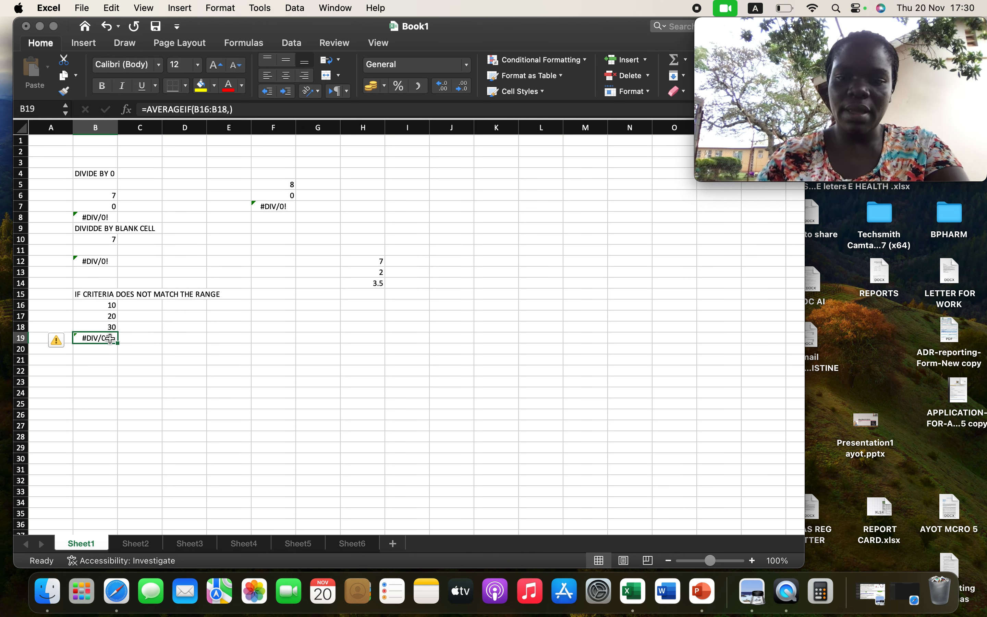
key(BackSpace)
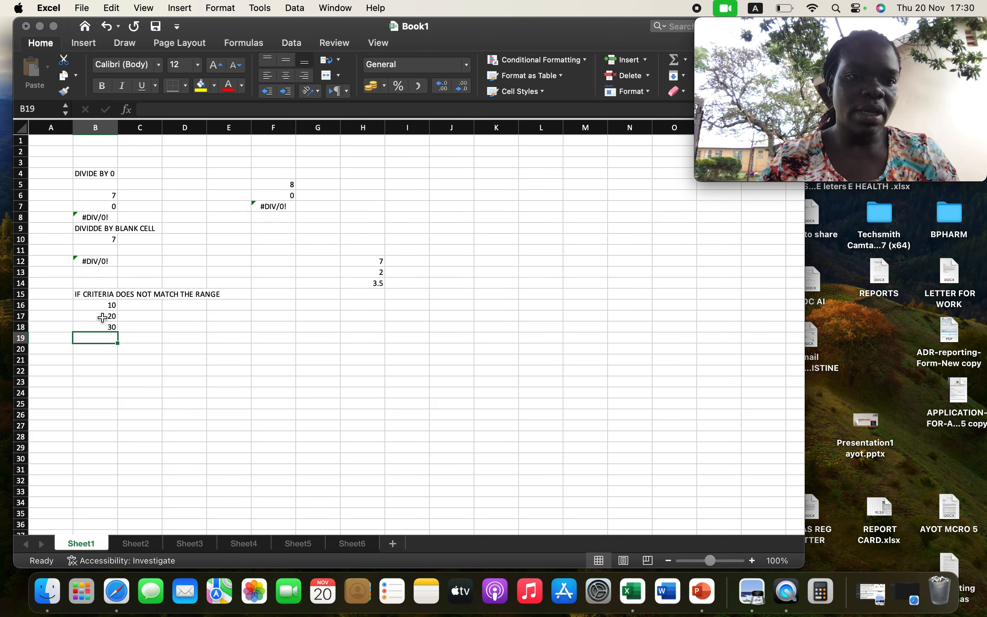
text(=)
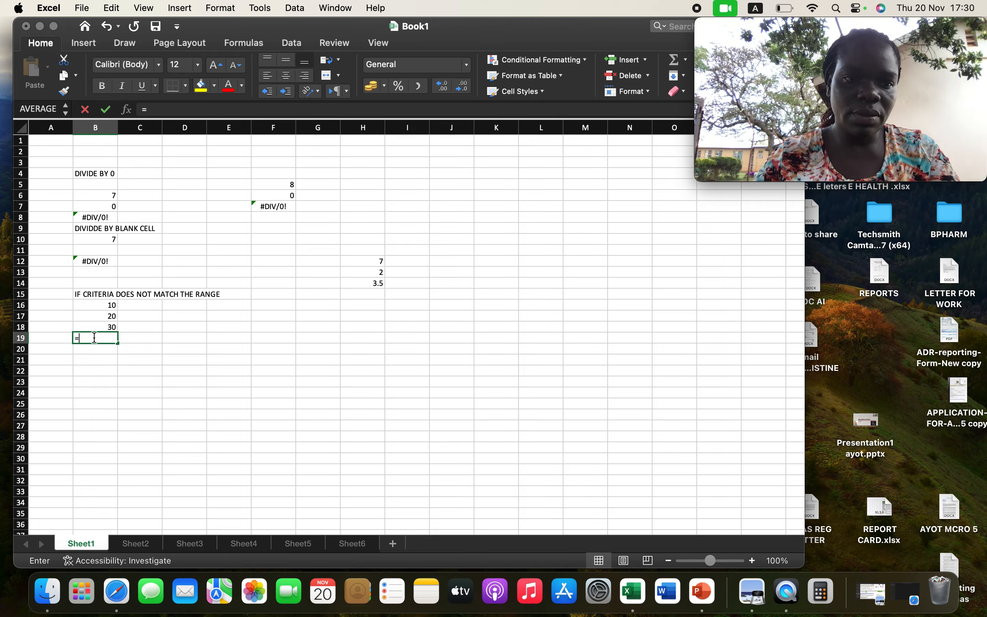
text(AV)
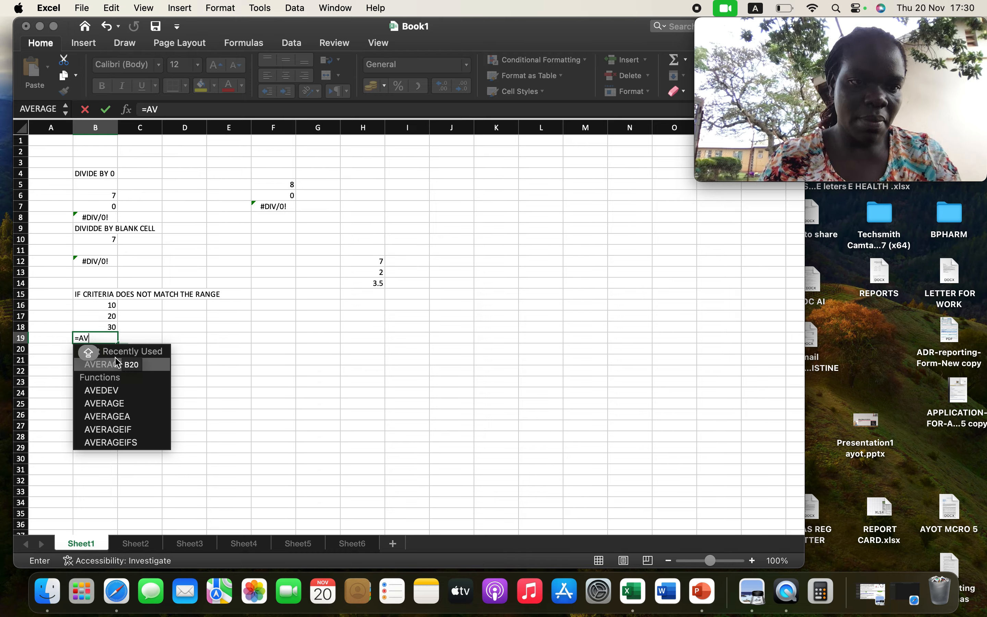
double_click(121, 400)
text(I)
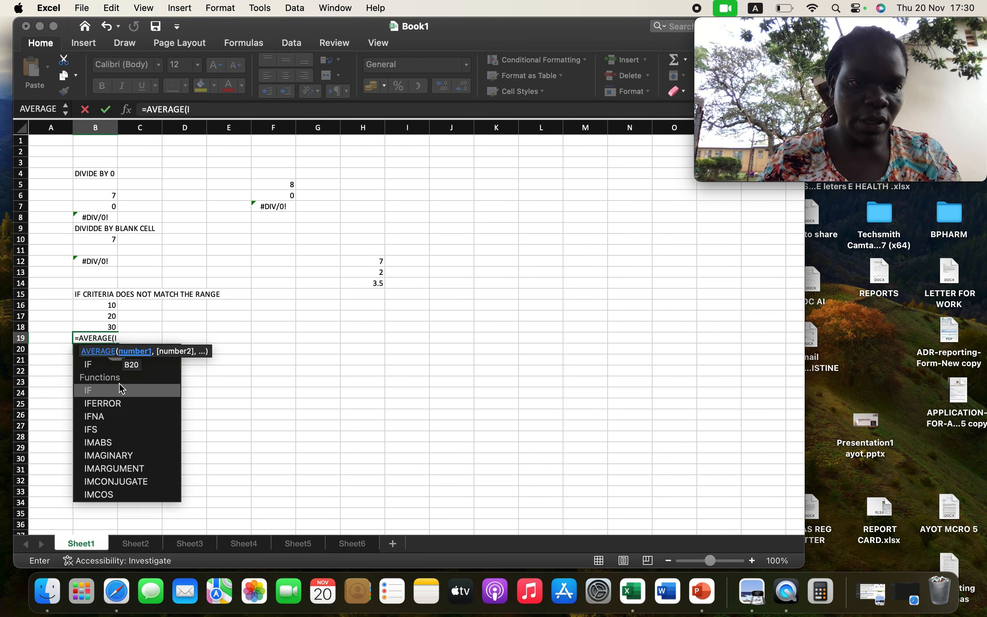
double_click(120, 389)
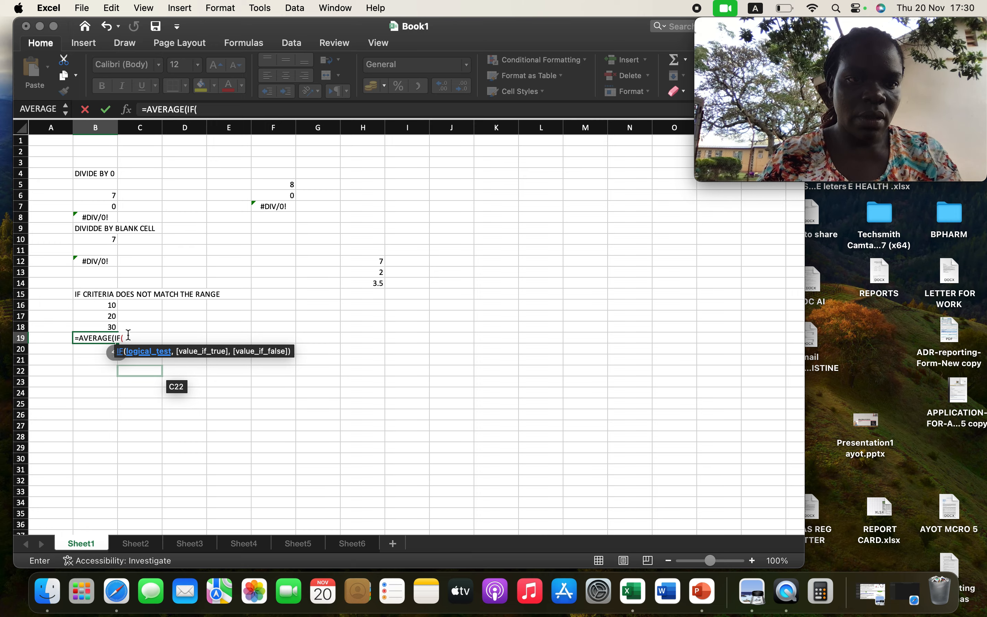
click(110, 304)
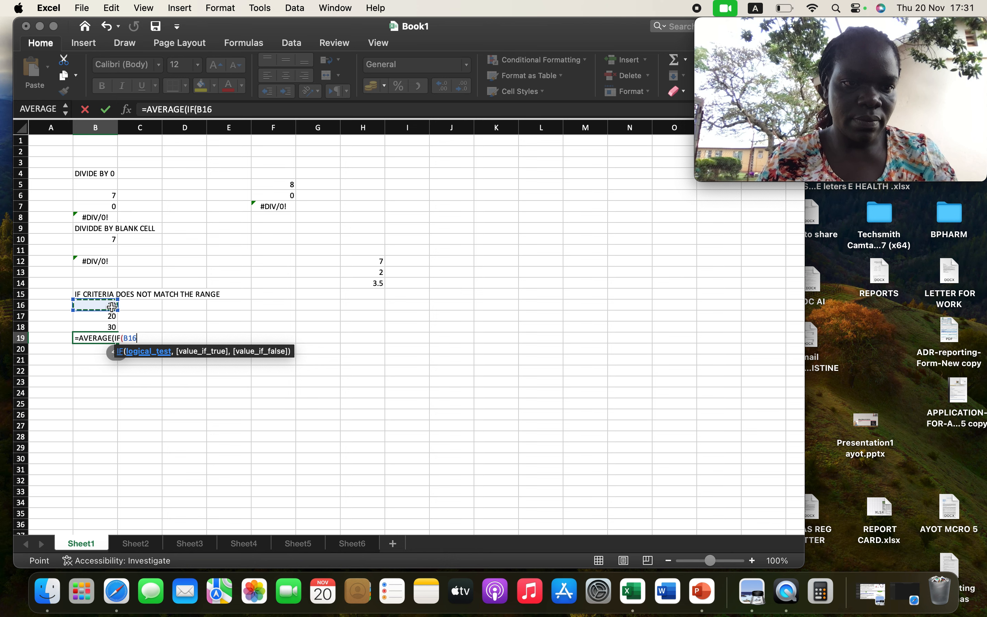
drag(111, 310, 112, 326)
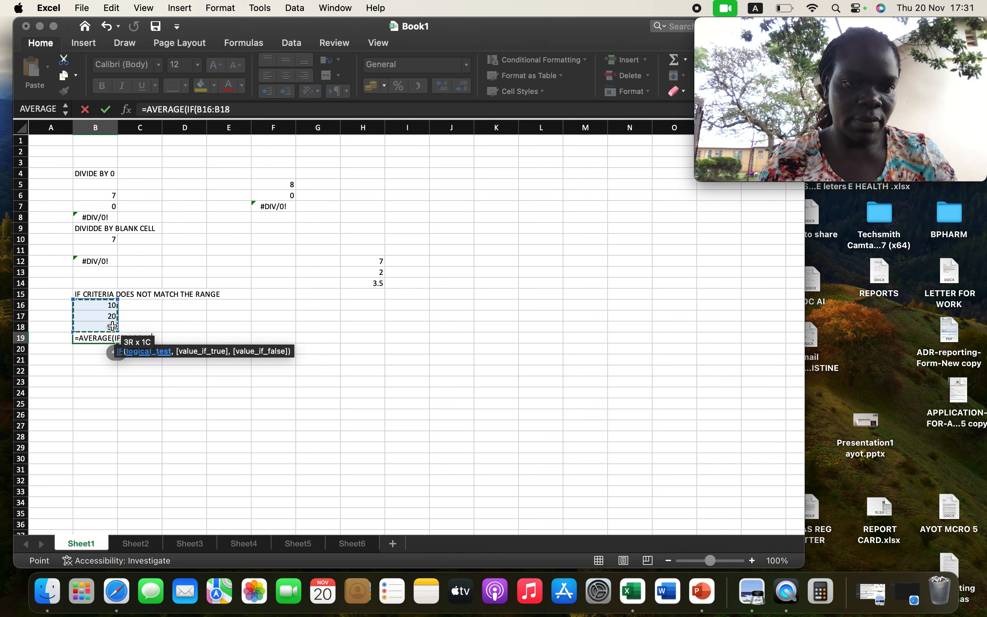
key(Return)
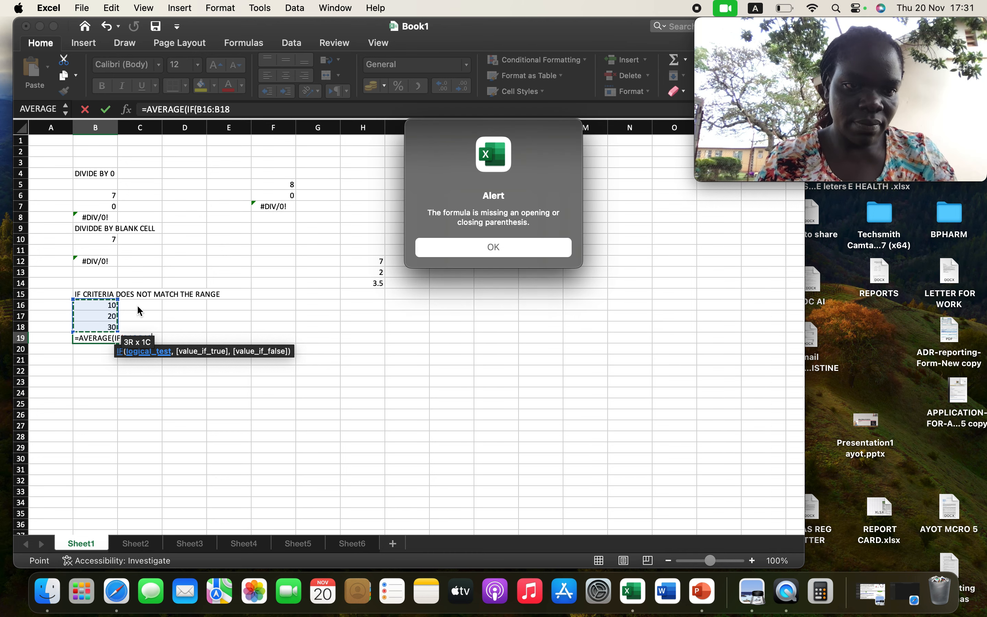
click(490, 247)
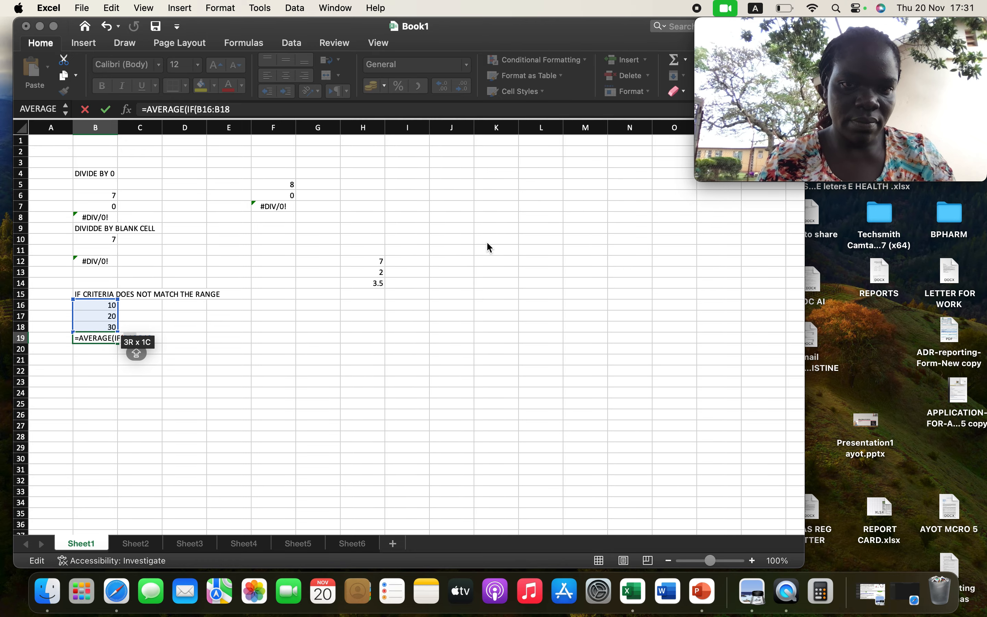
Change the function in cell B19 to AVERAGEIF over B16:B18 and try to confirm the formula.
click(118, 334)
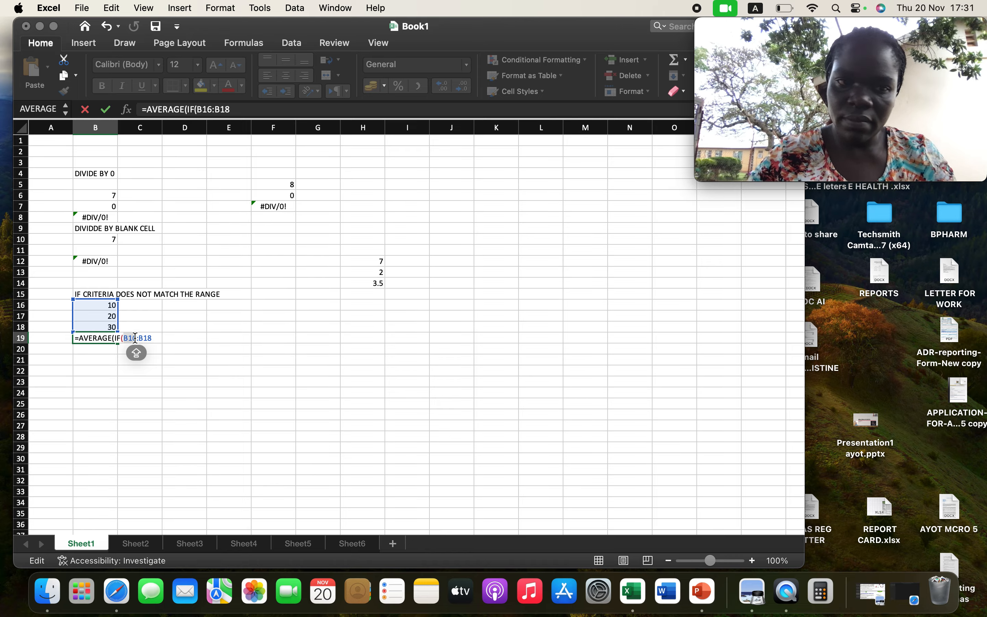
key(BackSpace)
key(BackSpace)
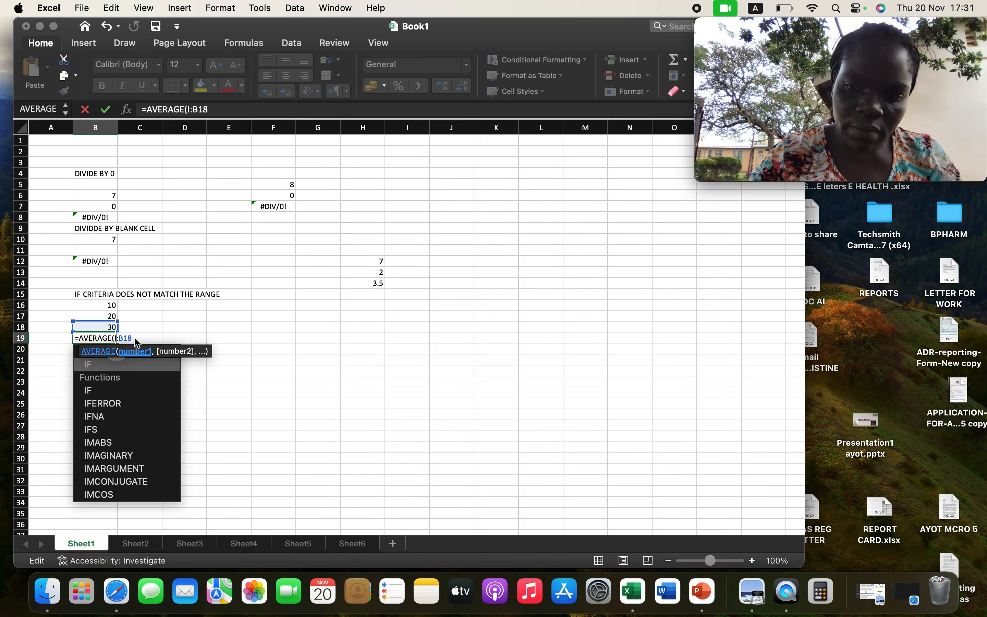
key(BackSpace)
key(BackSpace)
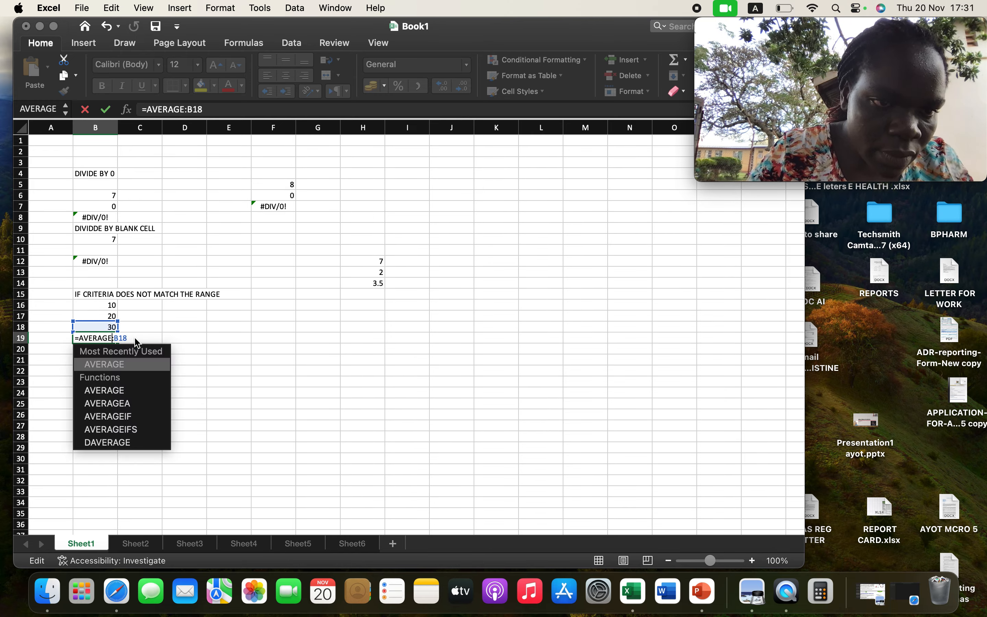
text(IF)
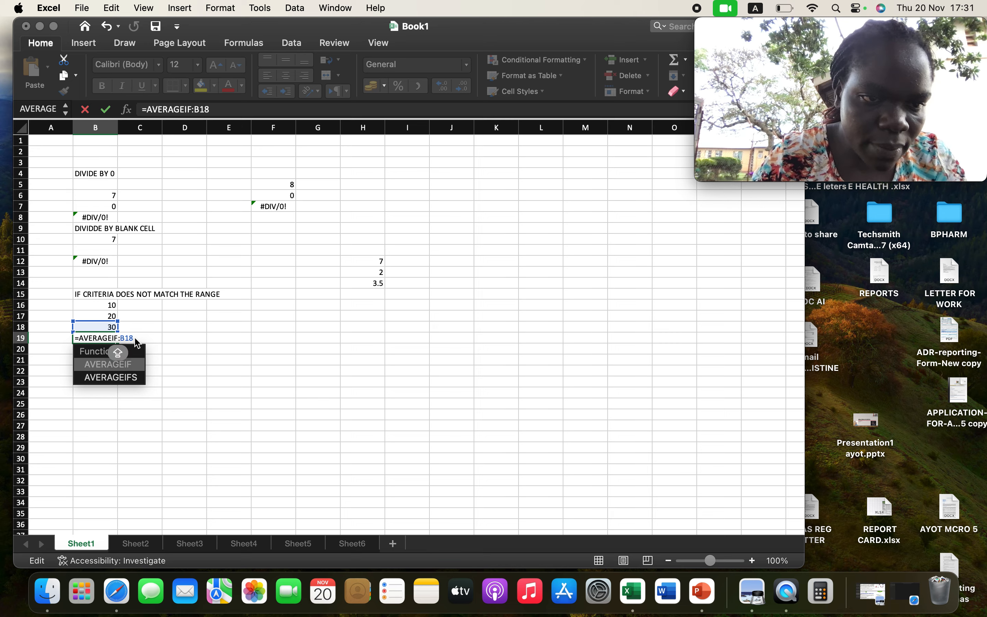
double_click(135, 363)
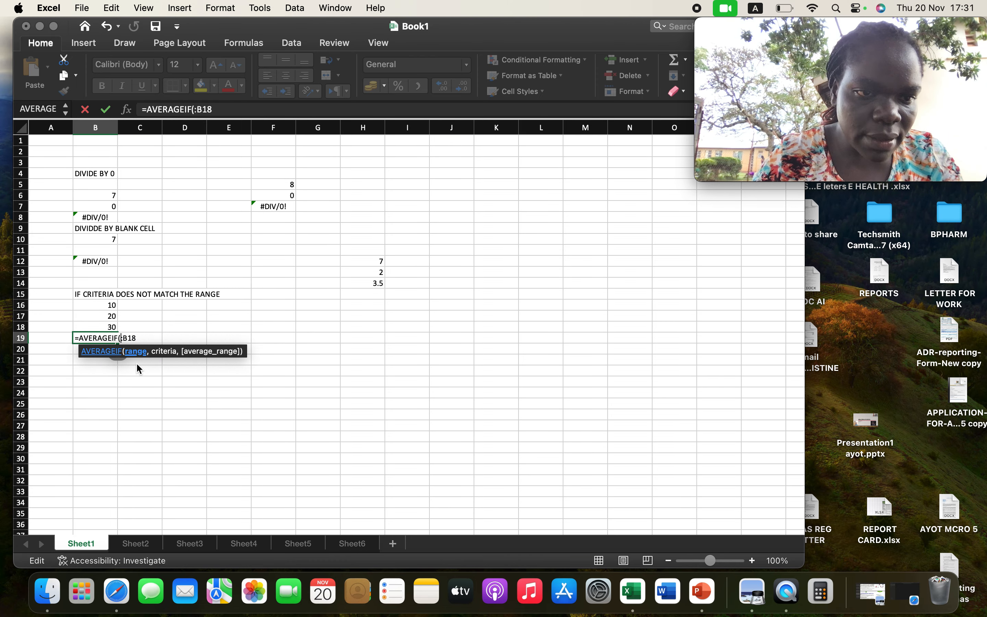
click(114, 305)
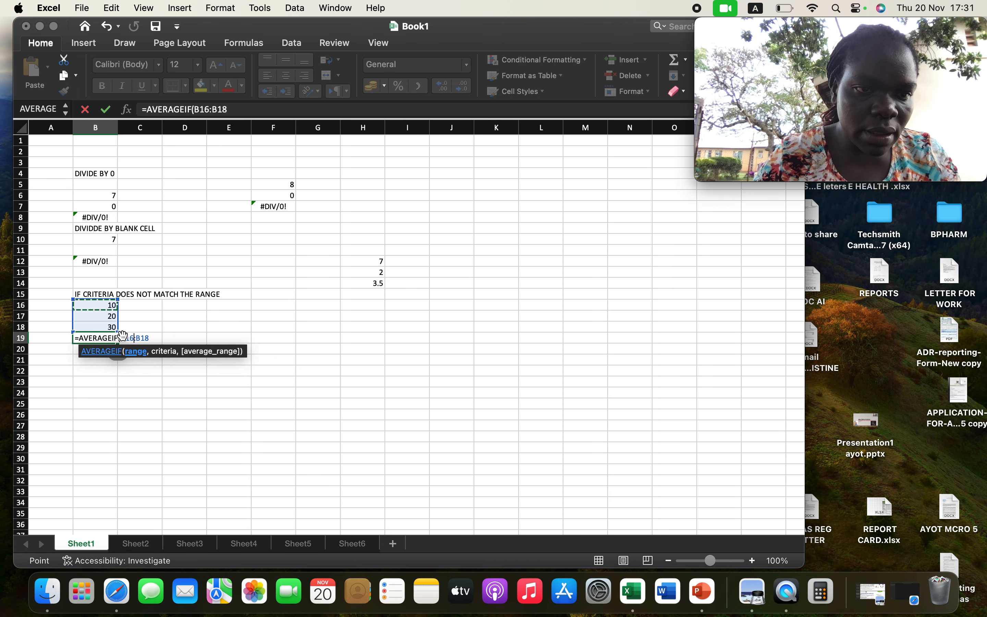
key(Return)
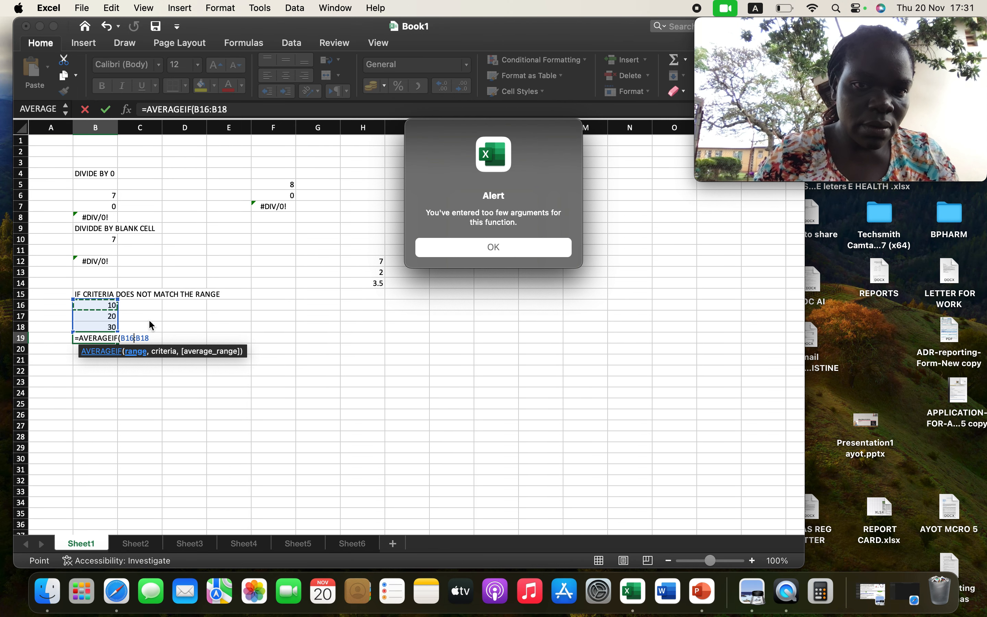
click(482, 247)
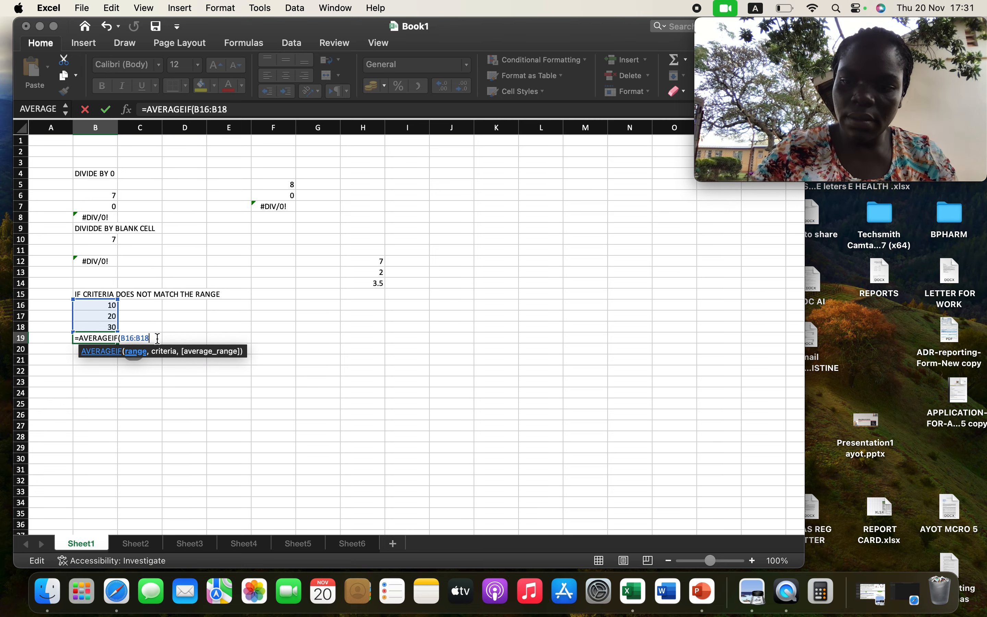
Remove the range and function ending from the formula in cell B19 and reinsert the AVERAGEIF function.
key(BackSpace)
key(BackSpace)
key(BackSpace)
key(BackSpace)
key(BackSpace)
key(BackSpace)
key(BackSpace)
key(BackSpace)
key(BackSpace)
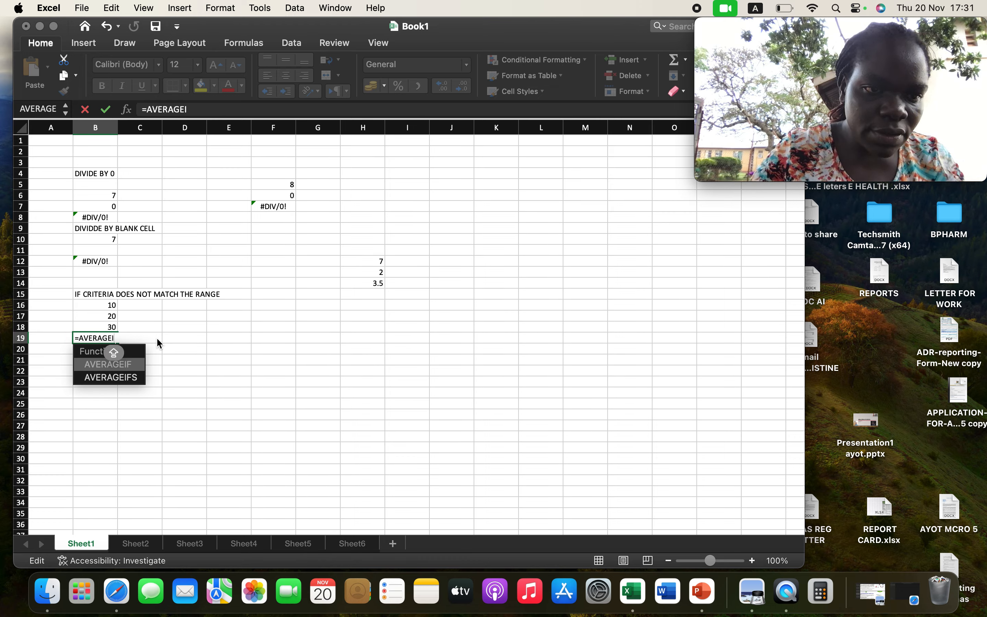
key(BackSpace)
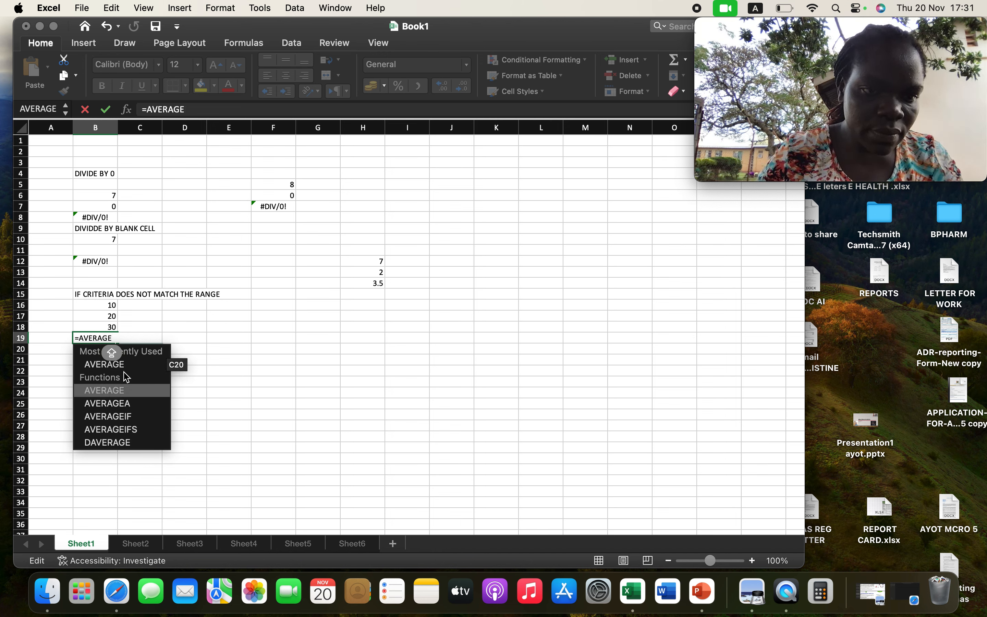
click(121, 416)
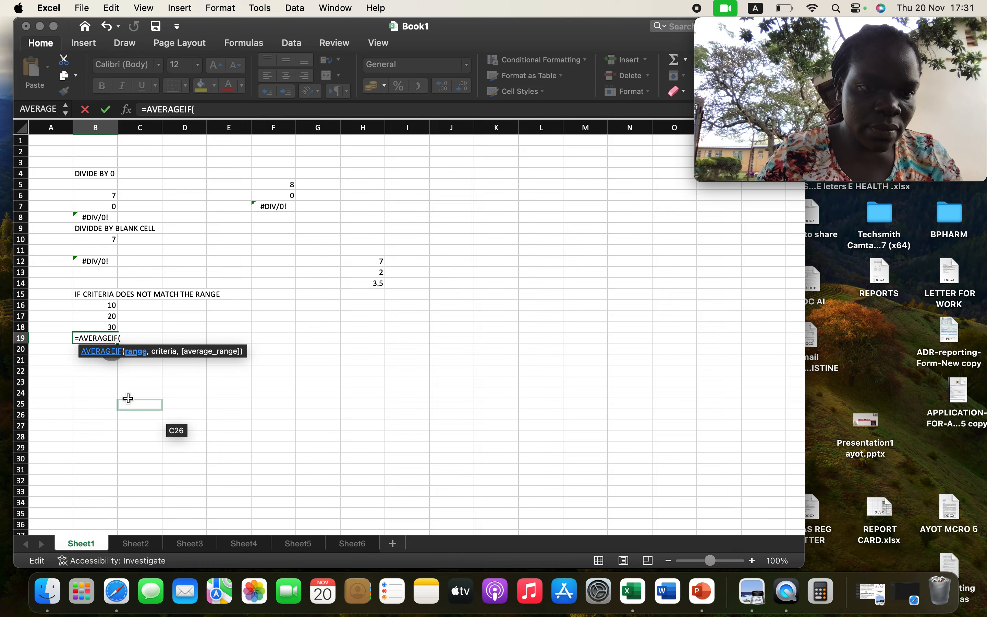
Set B16:B18 as the AVERAGEIF range in cell B19 and try to confirm the formula.
click(112, 307)
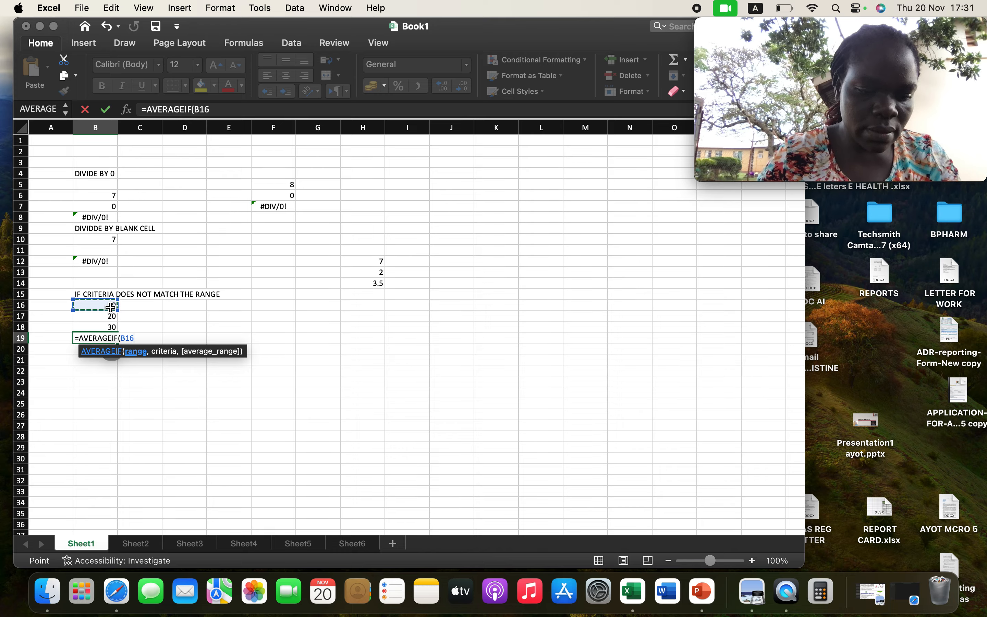
drag(112, 307, 116, 326)
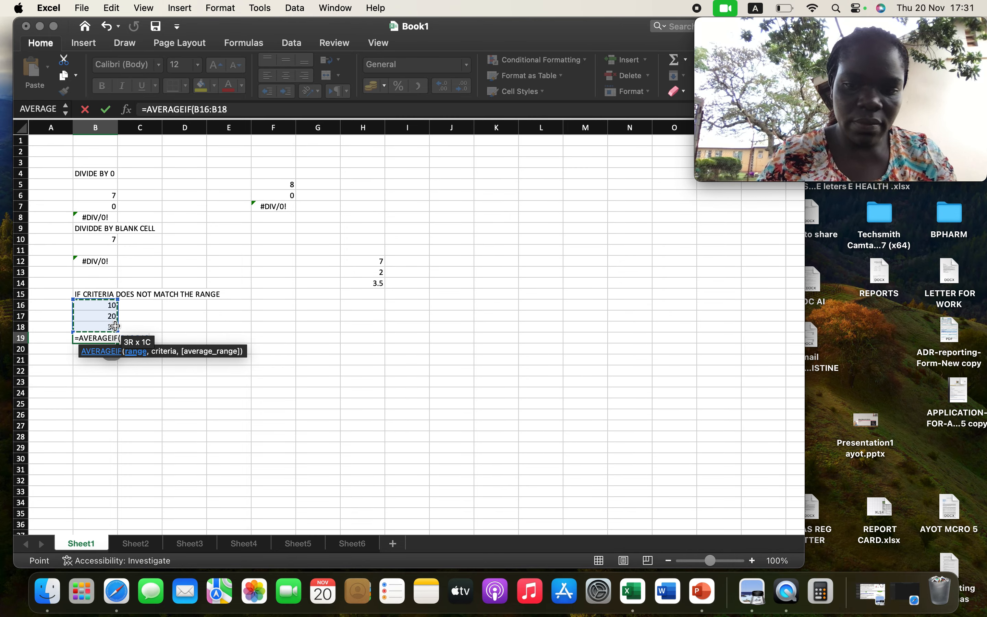
key(Return)
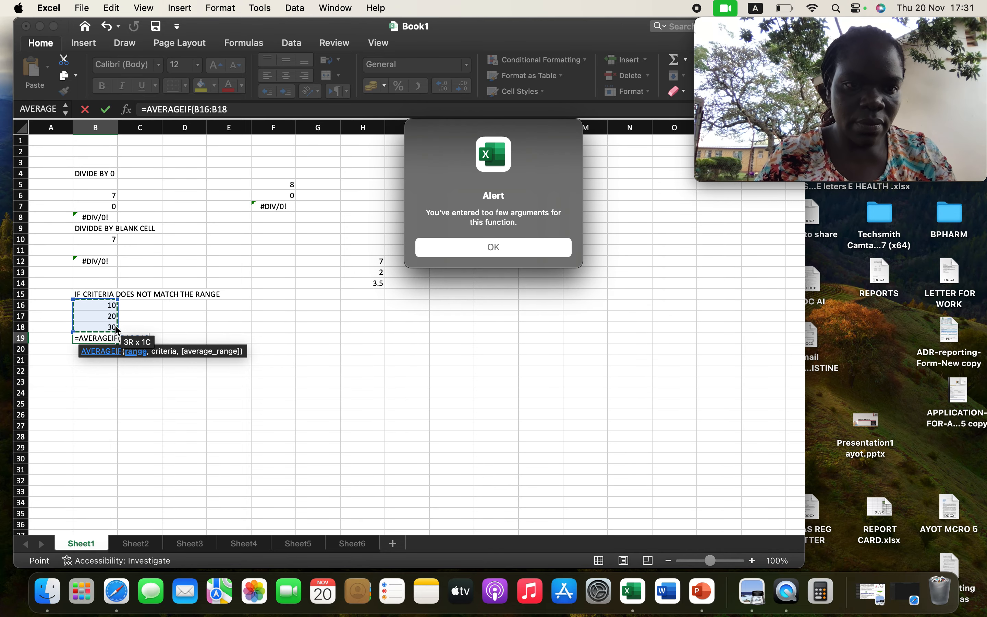
click(492, 244)
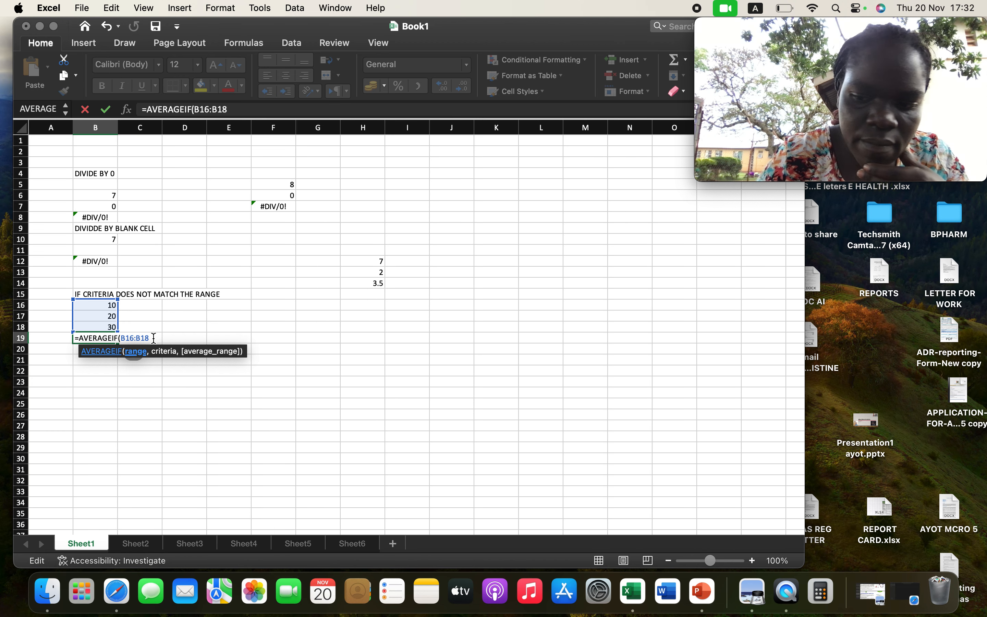
key(Return)
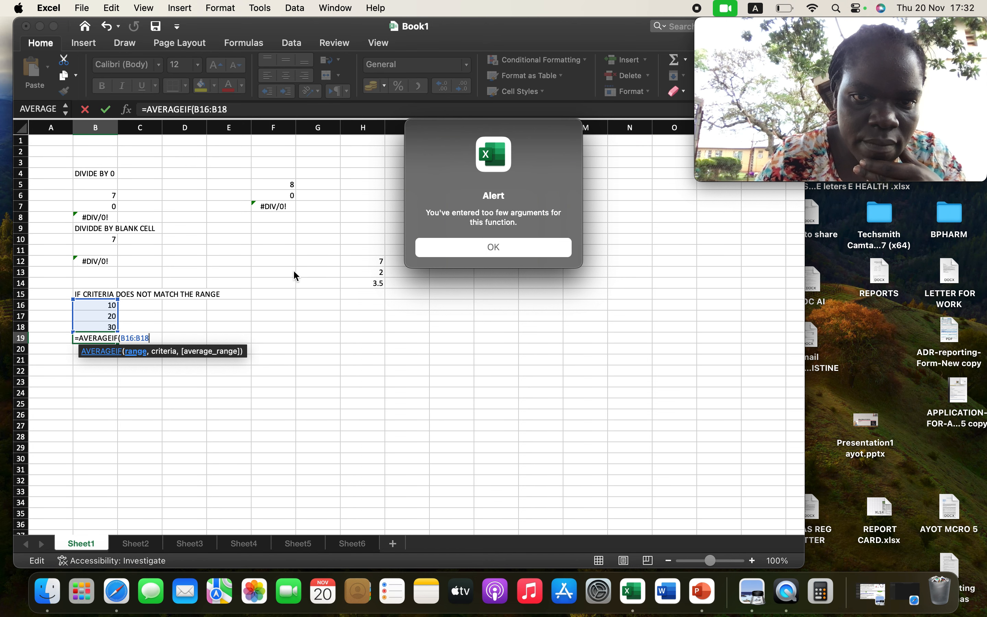
click(449, 251)
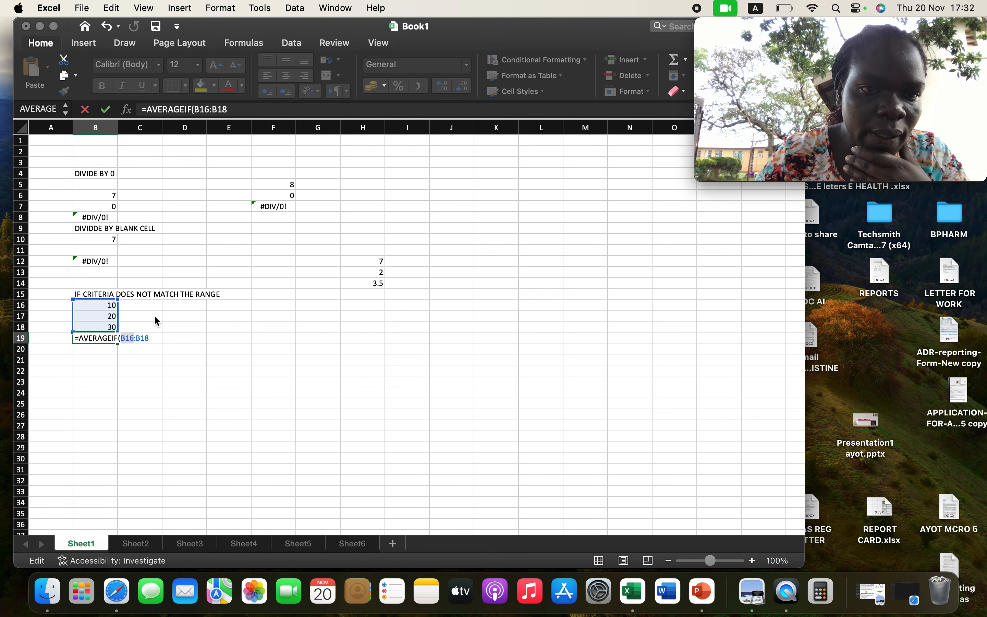
Undo the last edit of the AVERAGEIF range in cell B19.
key(Caps_Lock)
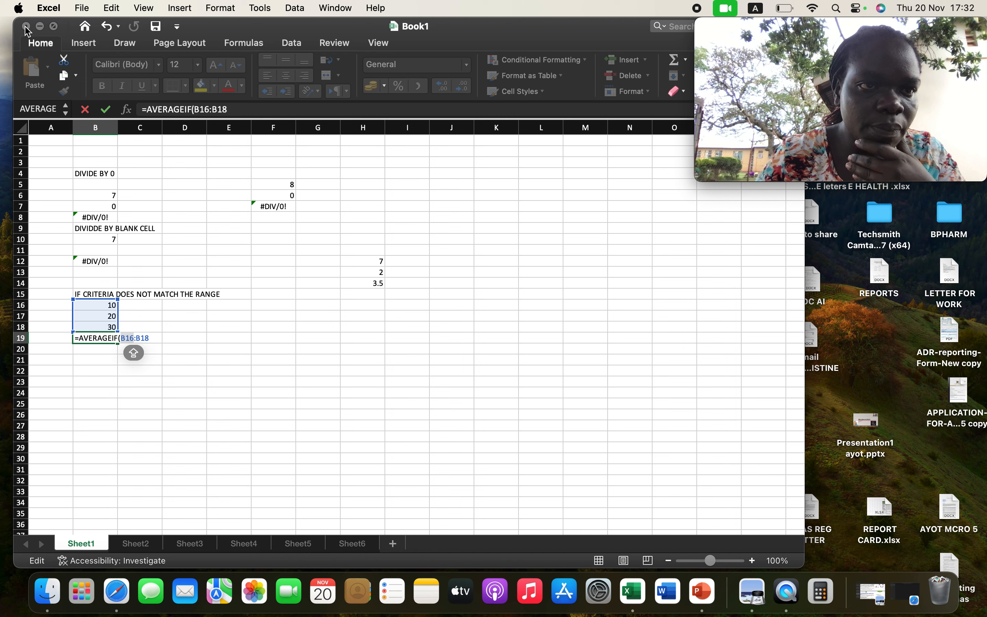
click(107, 27)
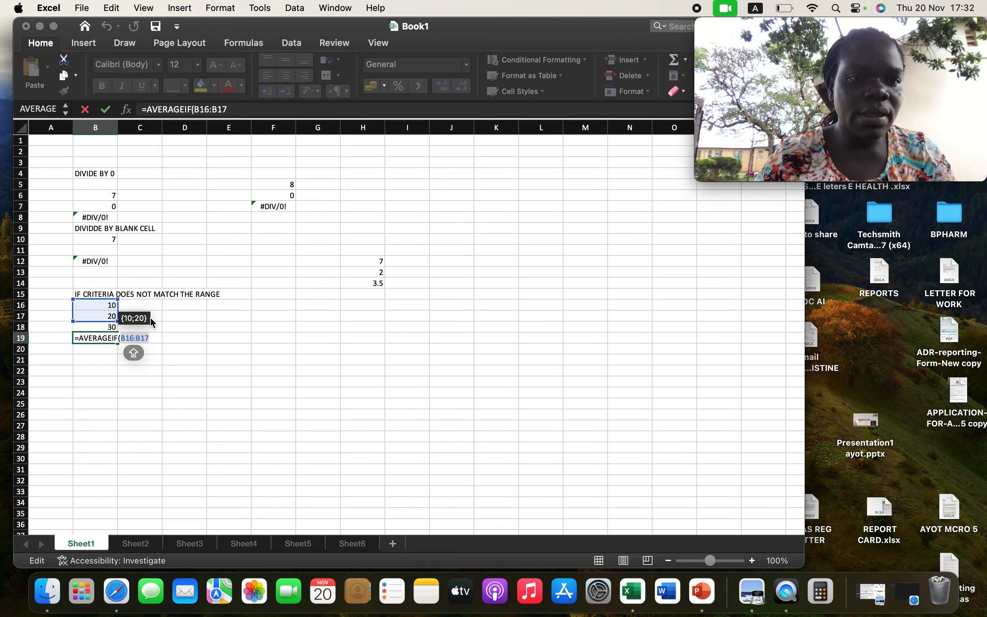
click(105, 339)
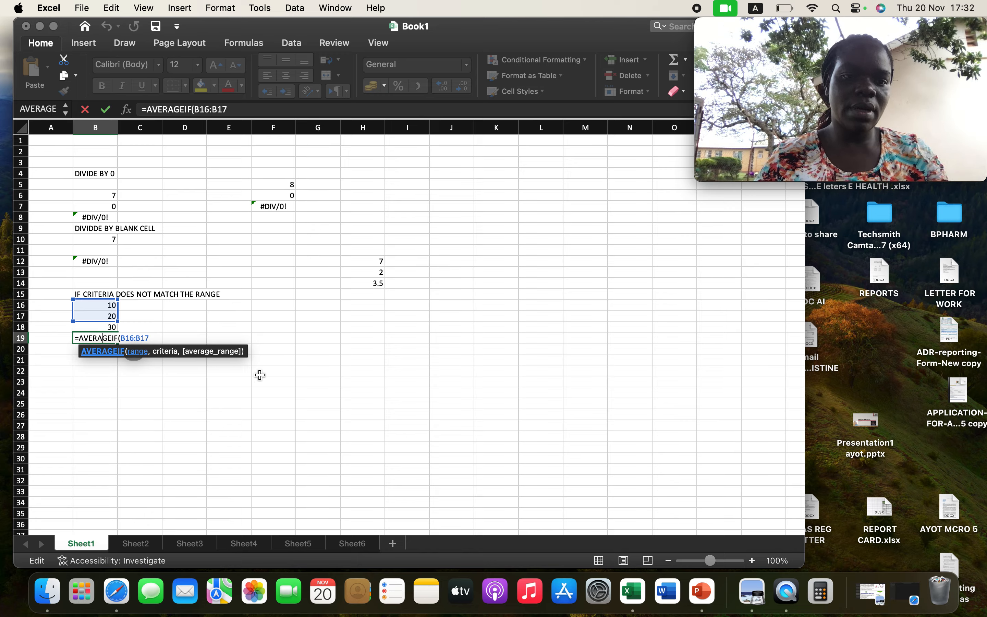
Go to Sheet2 and select cells B11 and B5 in turn to examine the missing name and misspelled function examples.
click(139, 544)
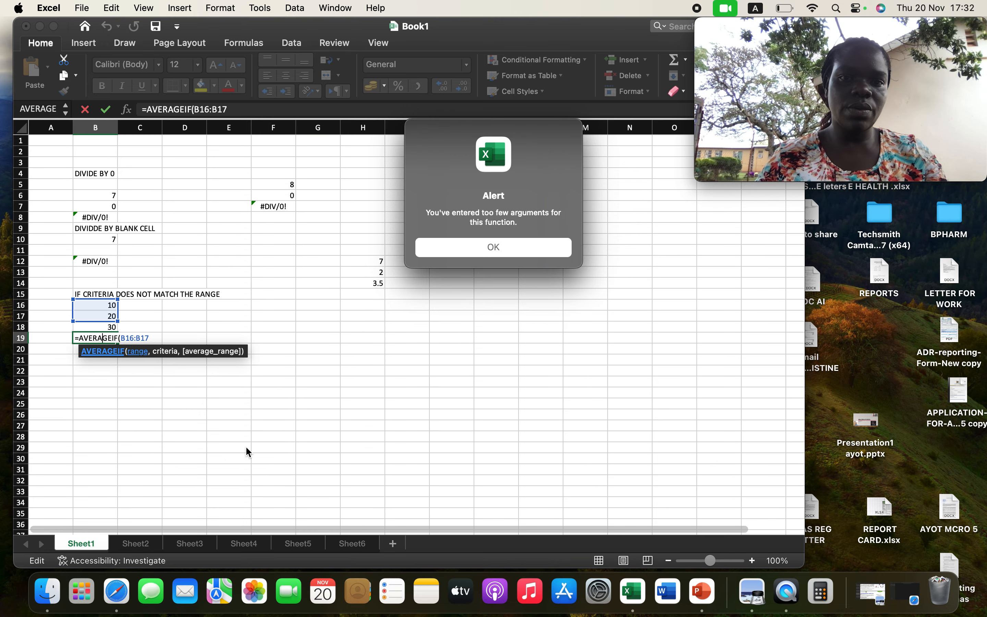
click(514, 247)
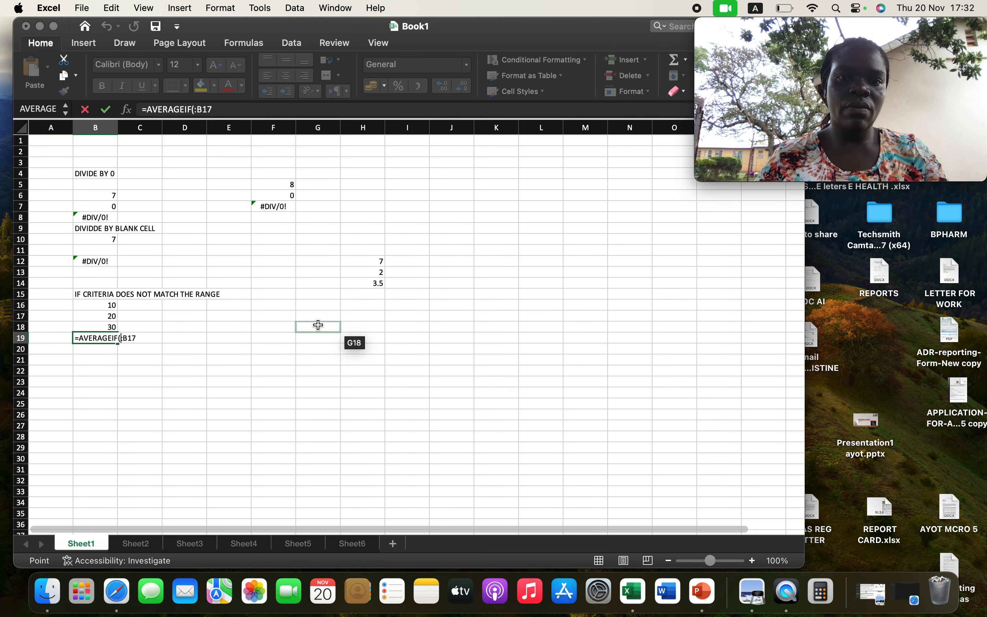
click(141, 544)
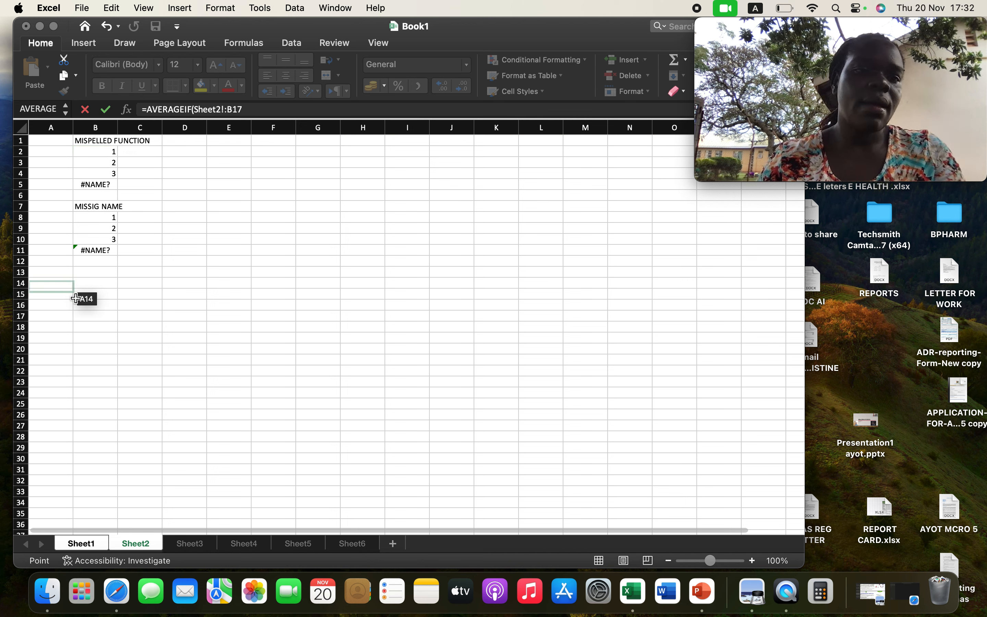
click(105, 253)
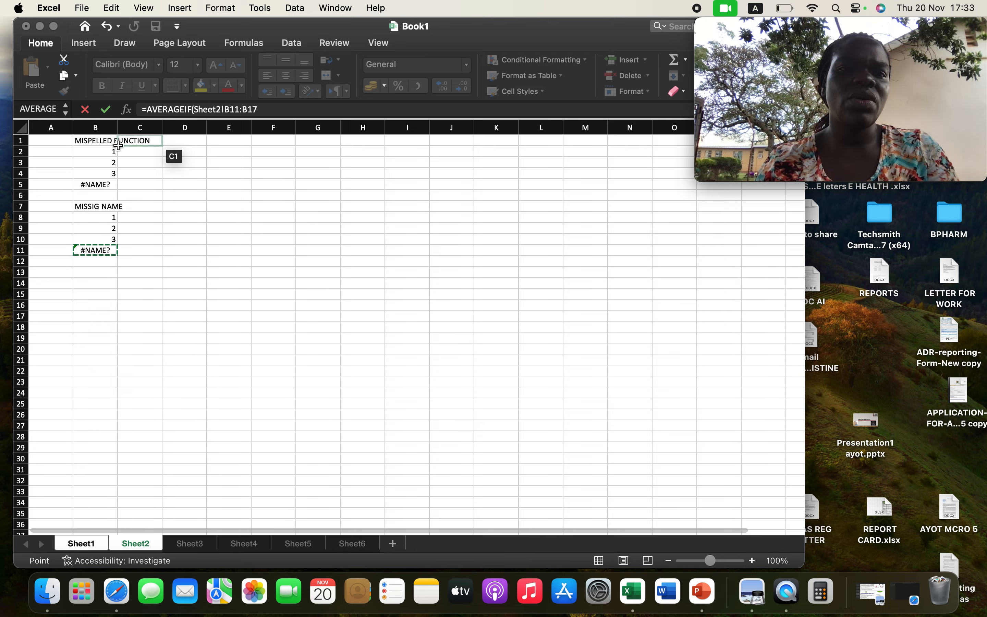
click(110, 185)
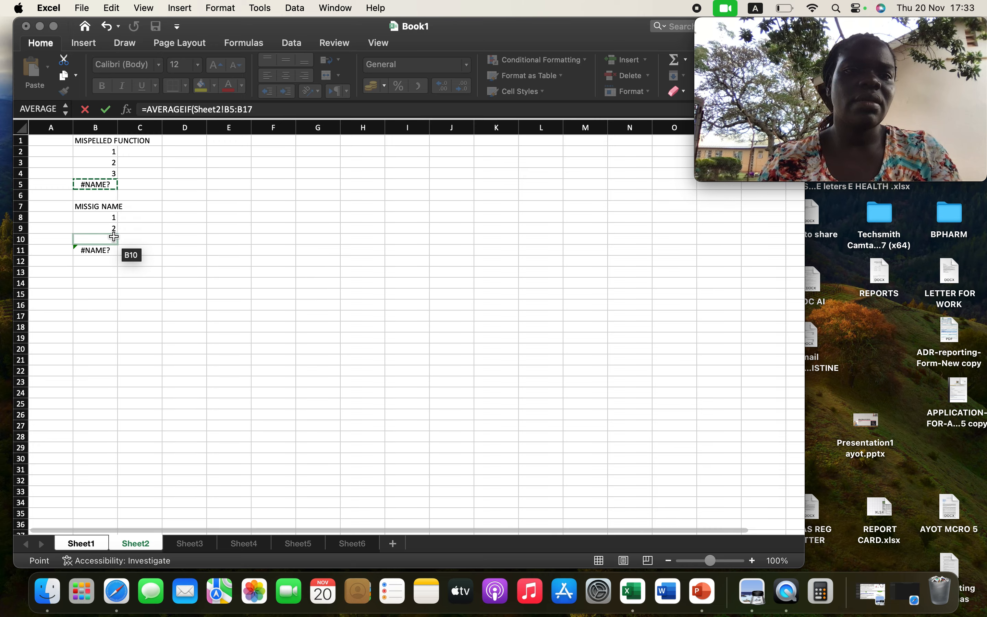
Select cell B11 on Sheet2, and go to Sheet3 and select cell B7 to examine the #NULL! error example.
click(110, 250)
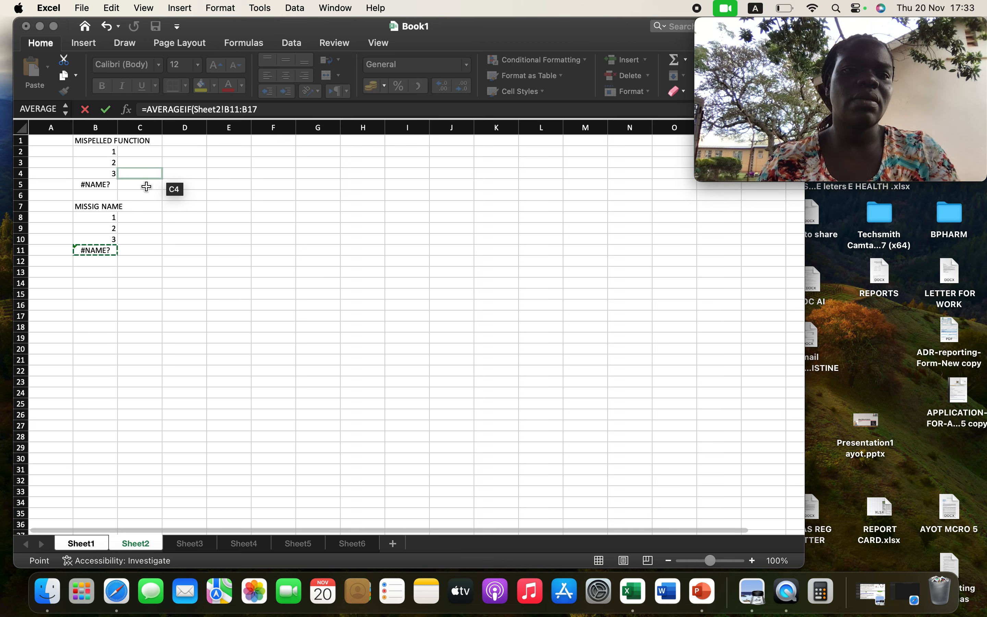
click(188, 544)
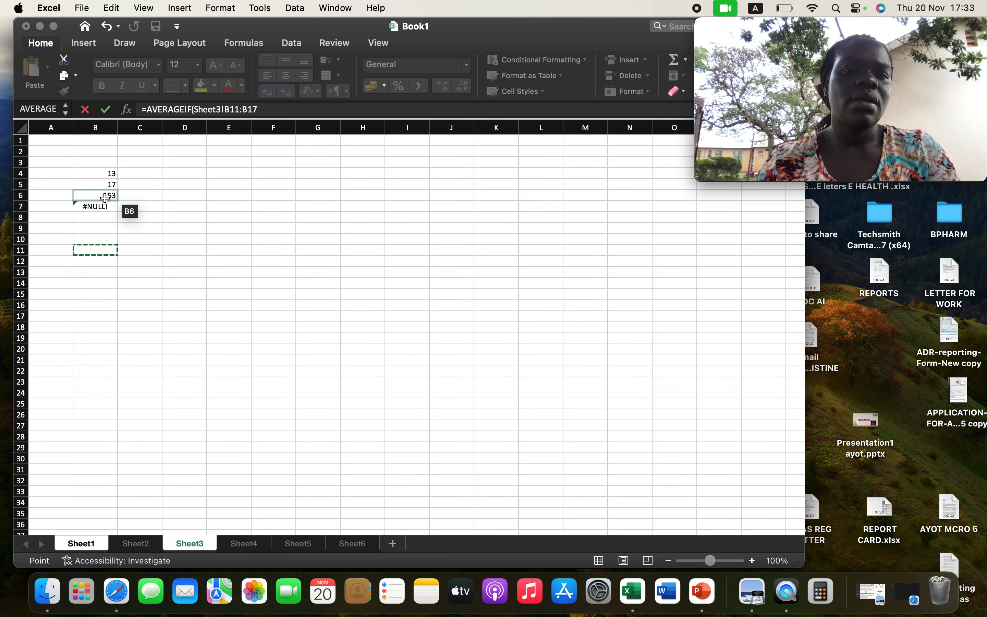
click(102, 209)
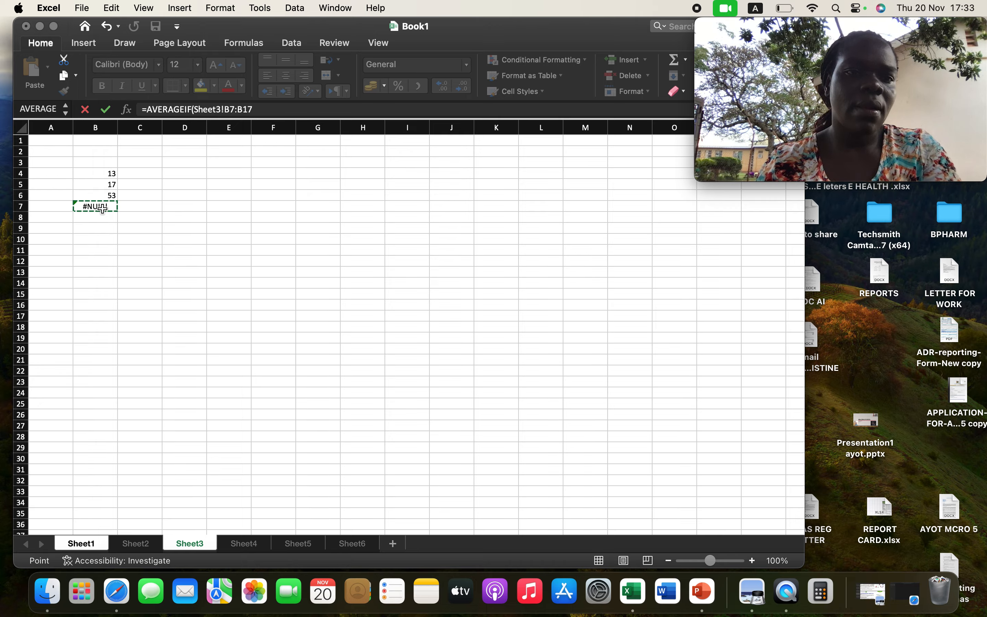
click(149, 265)
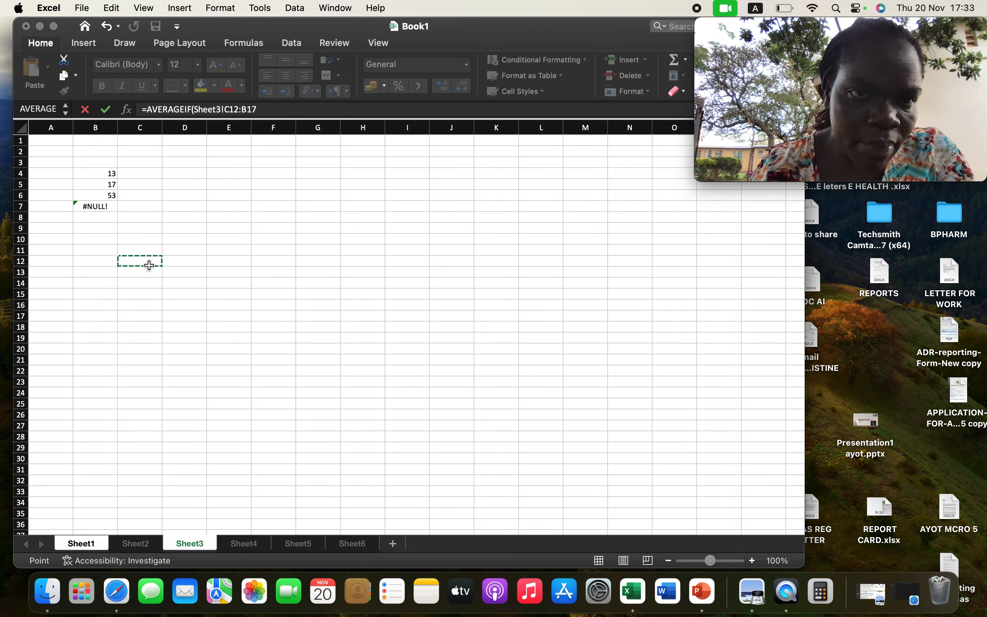
click(103, 209)
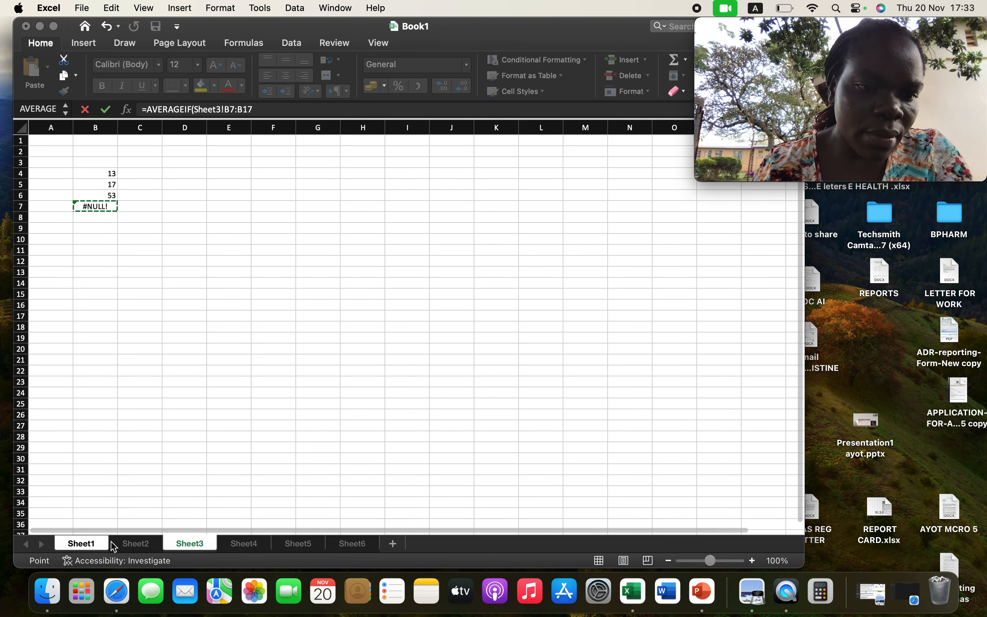
Return to Sheet1, set the AVERAGEIF range in cell B19 to E7:B17 and try to confirm the formula.
click(94, 545)
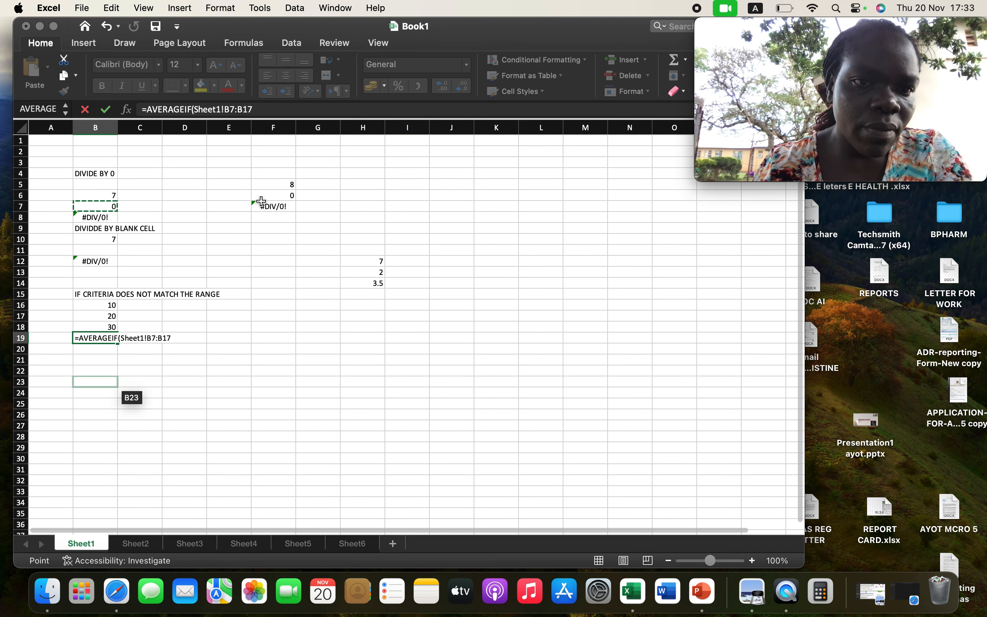
drag(134, 137, 111, 196)
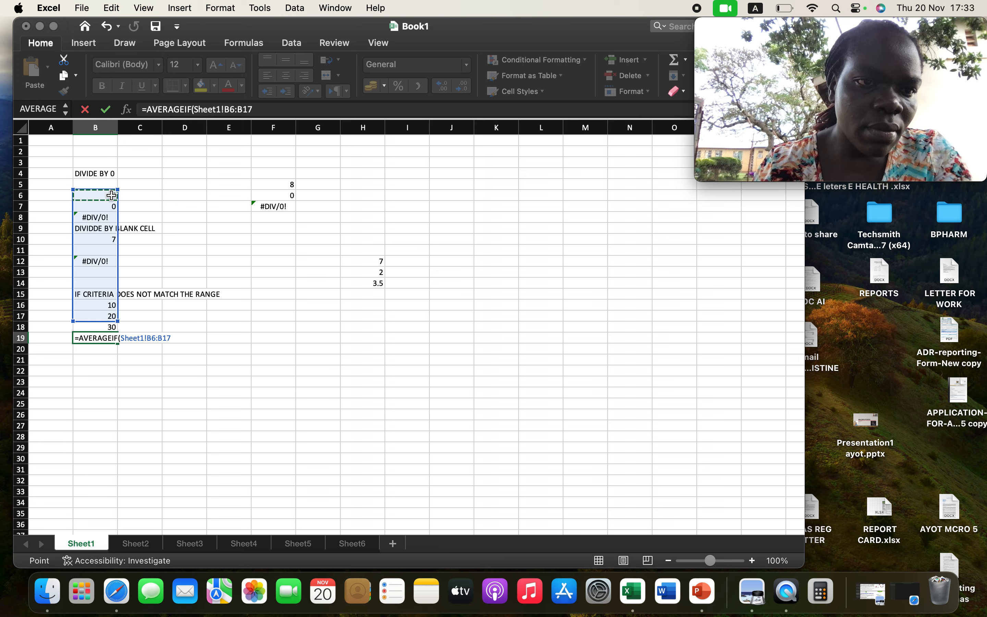
shift+click(236, 204)
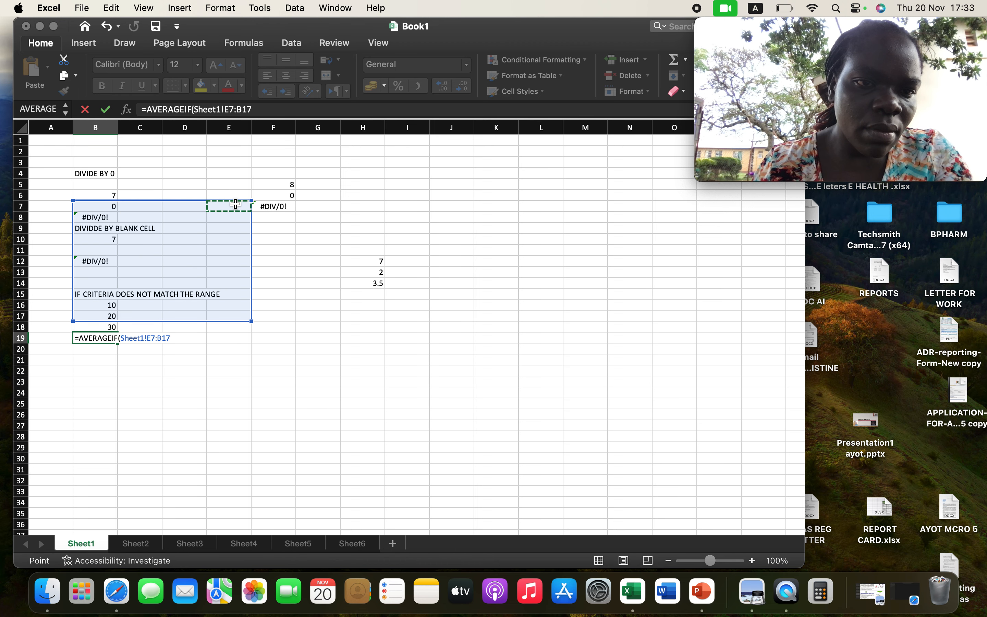
click(114, 341)
click(173, 338)
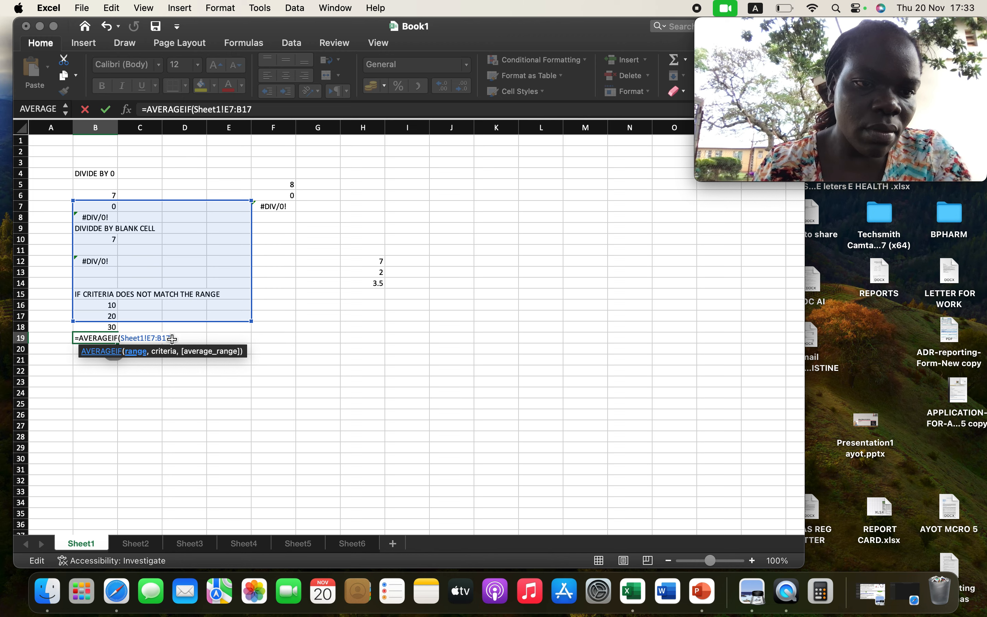
key(Return)
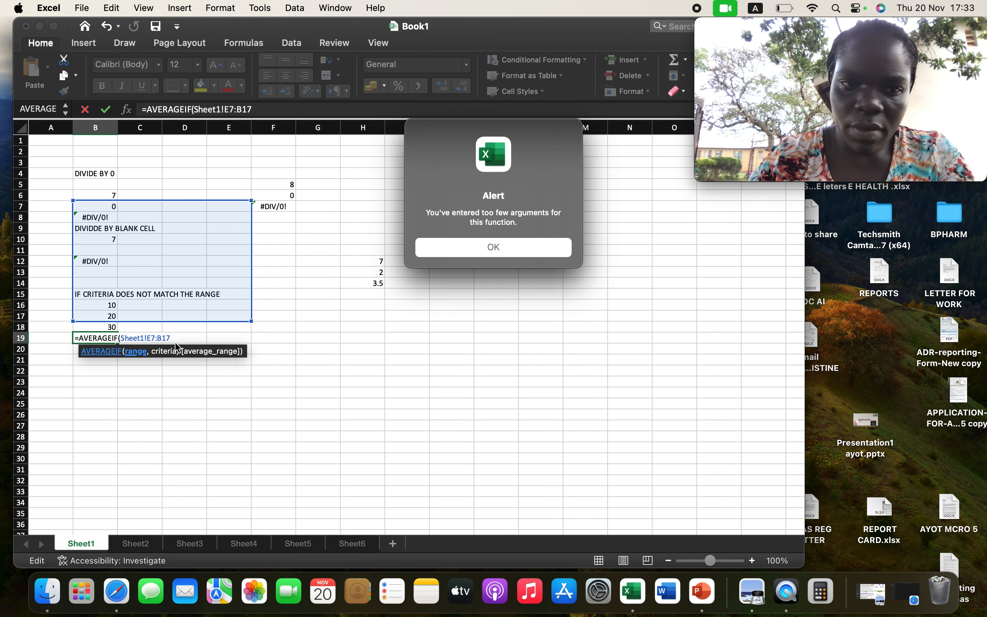
click(473, 247)
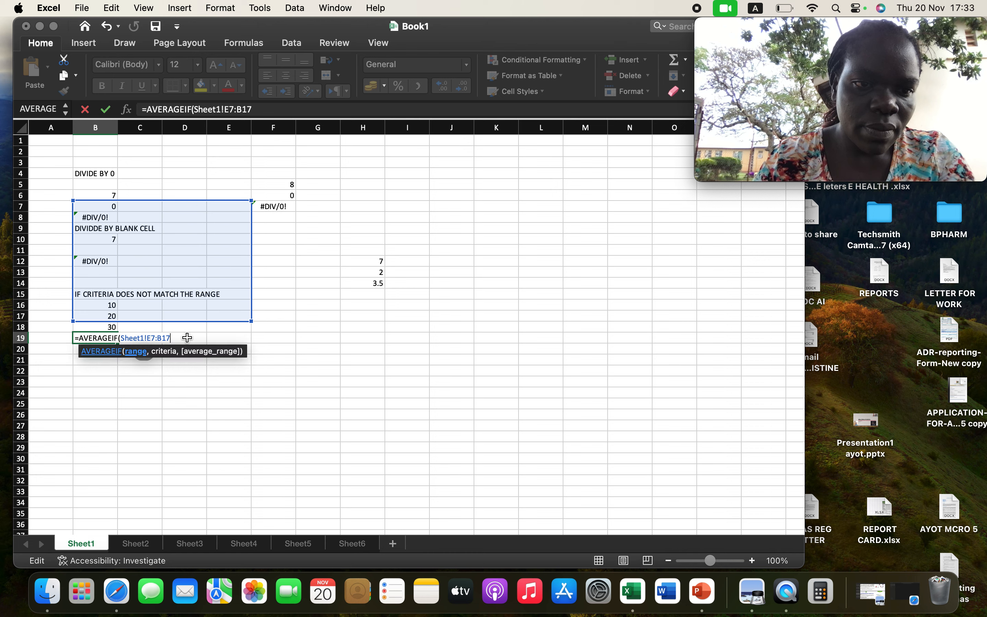
Clear the whole unfinished AVERAGEIF formula from cell B19 on Sheet1.
key(BackSpace)
key(BackSpace)
key(BackSpace)
key(BackSpace)
key(BackSpace)
key(BackSpace)
key(BackSpace)
key(BackSpace)
key(BackSpace)
key(BackSpace)
key(BackSpace)
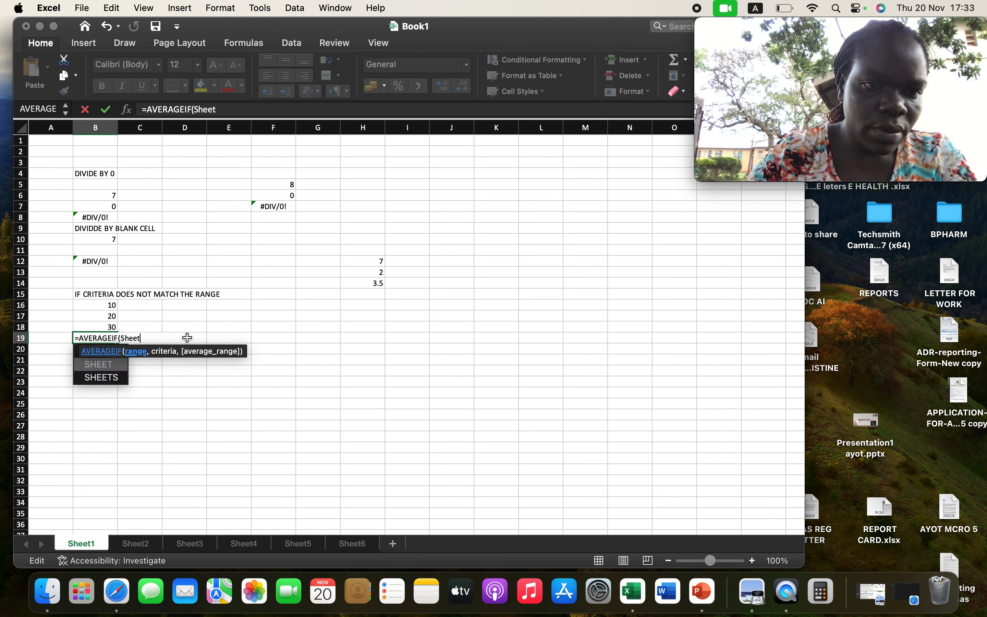
key(BackSpace)
key(BackSpace)
key(BackSpace)
key(BackSpace)
key(BackSpace)
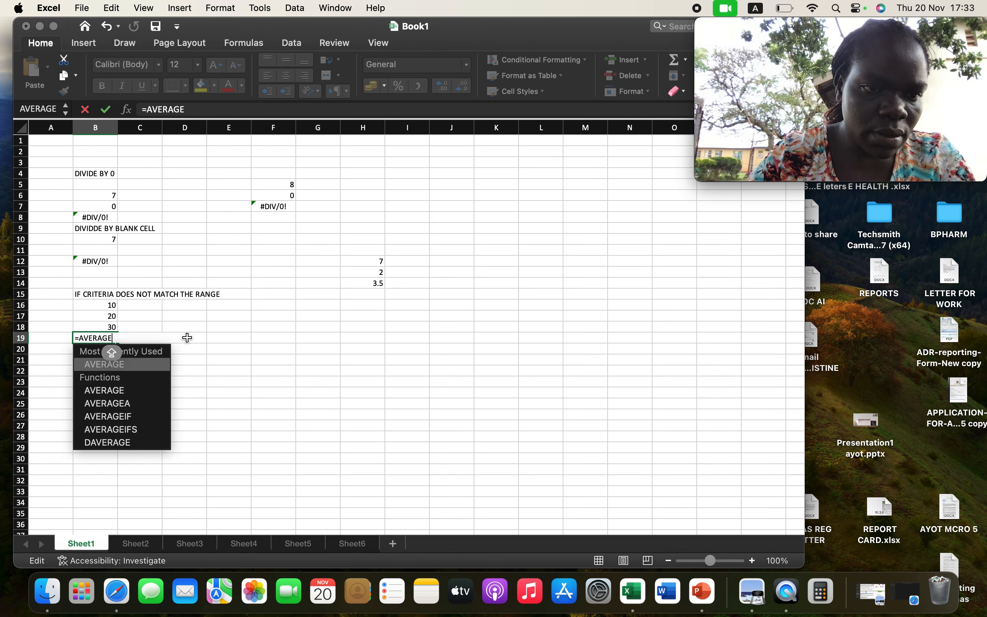
key(BackSpace)
key(BackSpace)
key(BackSpace)
key(BackSpace)
key(BackSpace)
key(BackSpace)
key(BackSpace)
key(BackSpace)
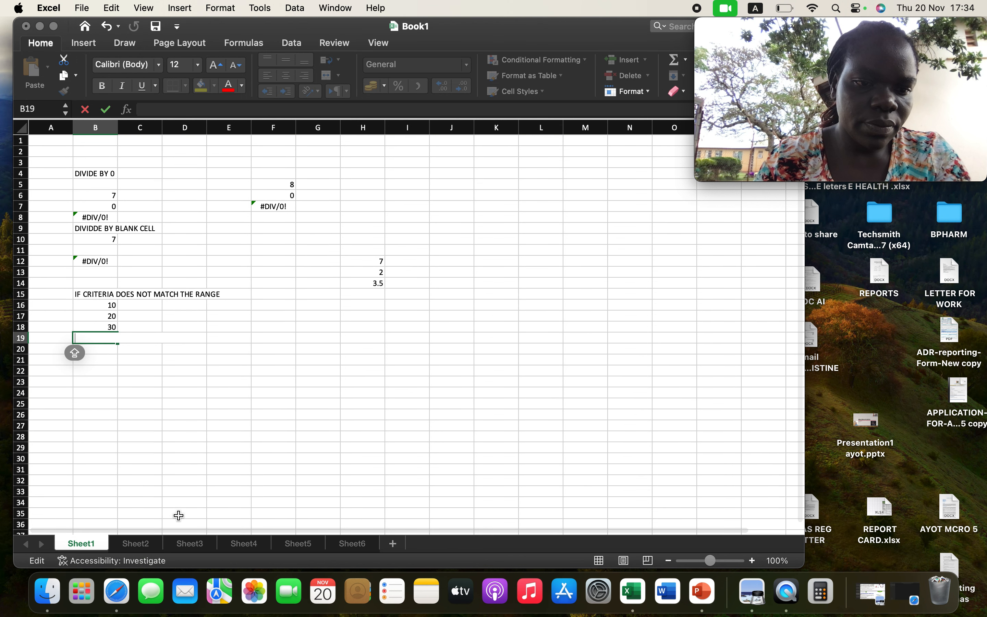
Go to Sheet3 and enter the values 7, 8 and 9 in cells E6 to E8.
click(191, 543)
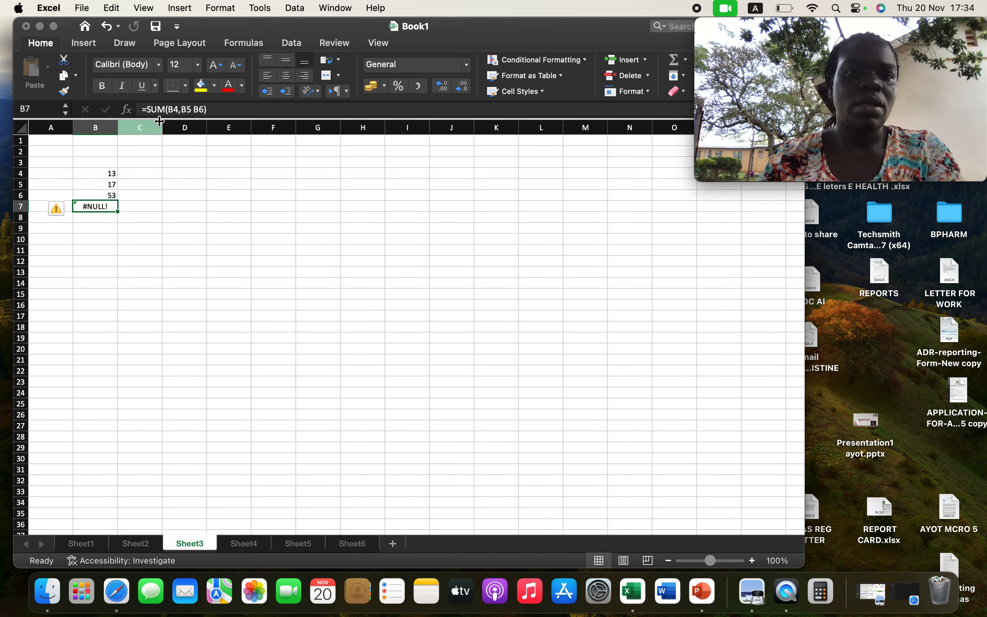
click(247, 195)
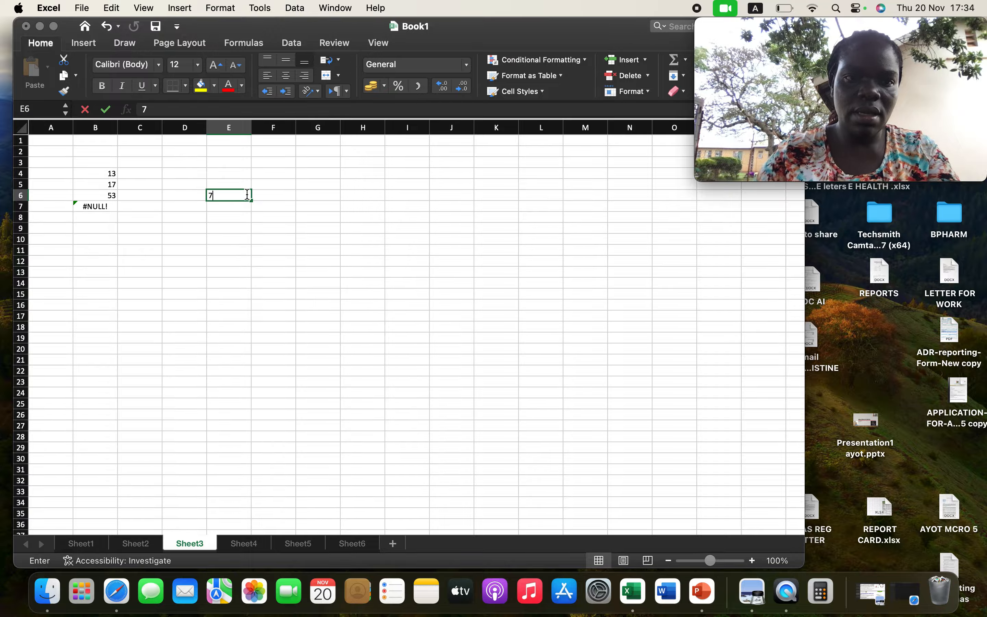
text(7)
key(Return)
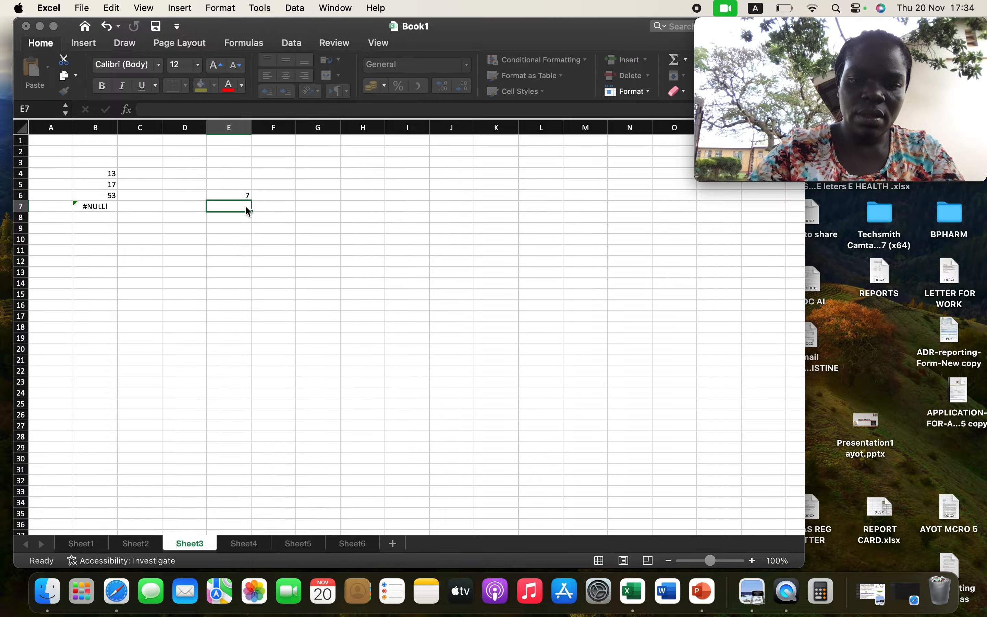
text(8)
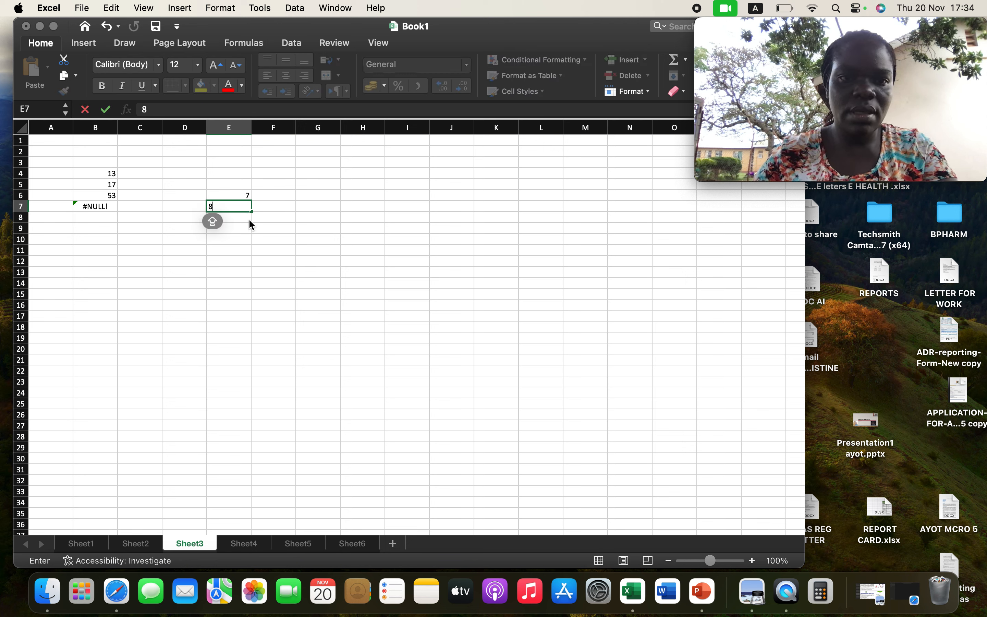
key(Return)
text(9)
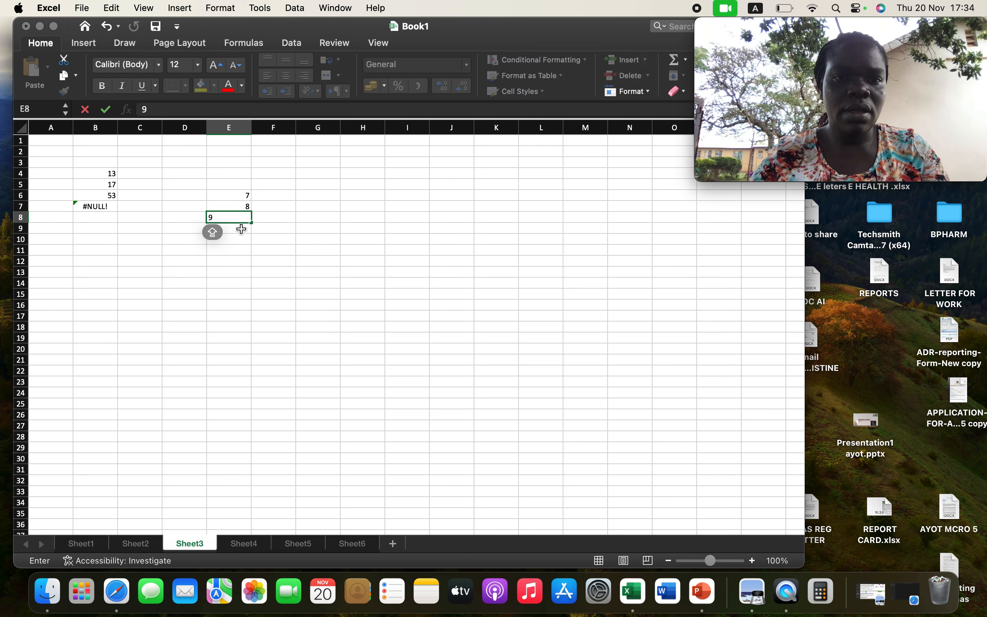
key(Return)
Start a SUM formula in cell E9 beneath the three values.
text(=)
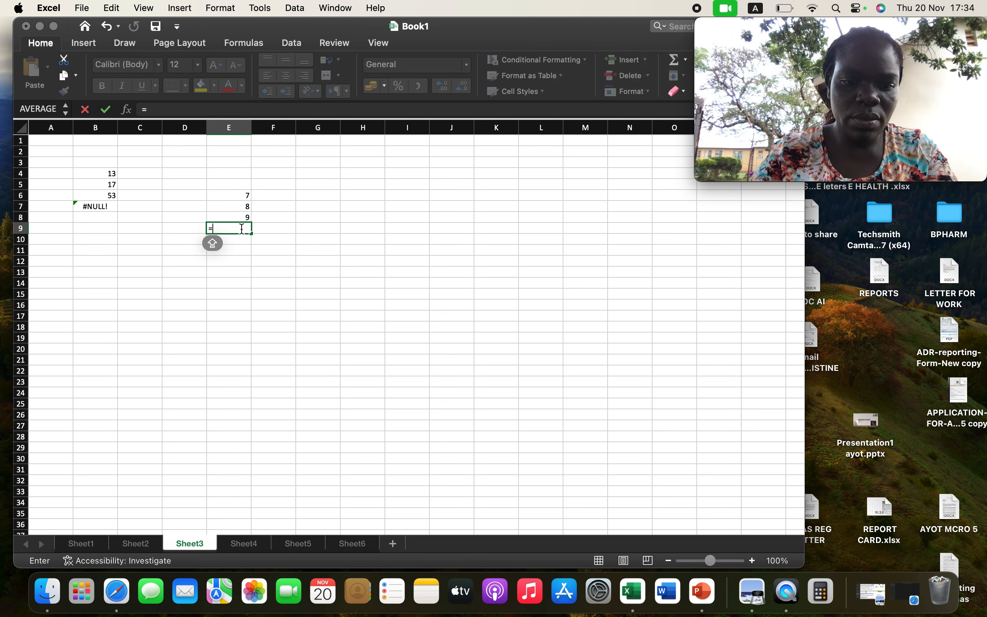
text(SU)
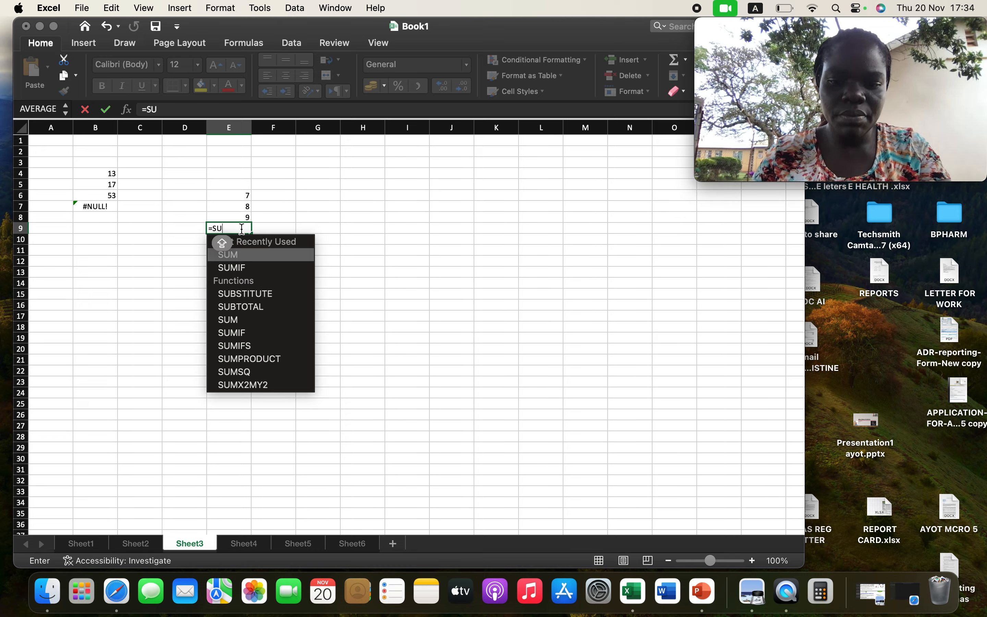
double_click(249, 322)
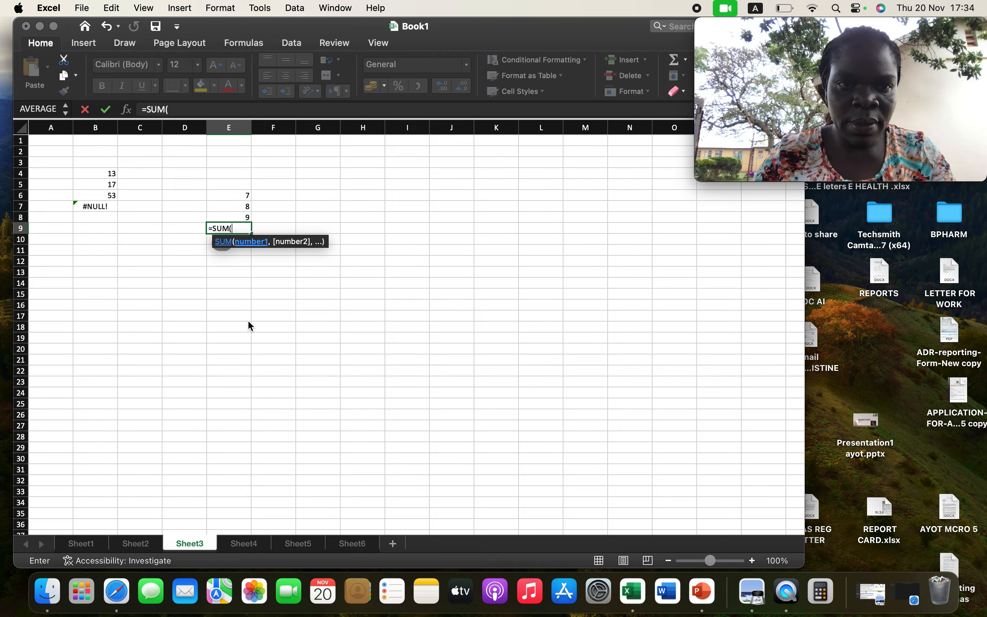
click(246, 198)
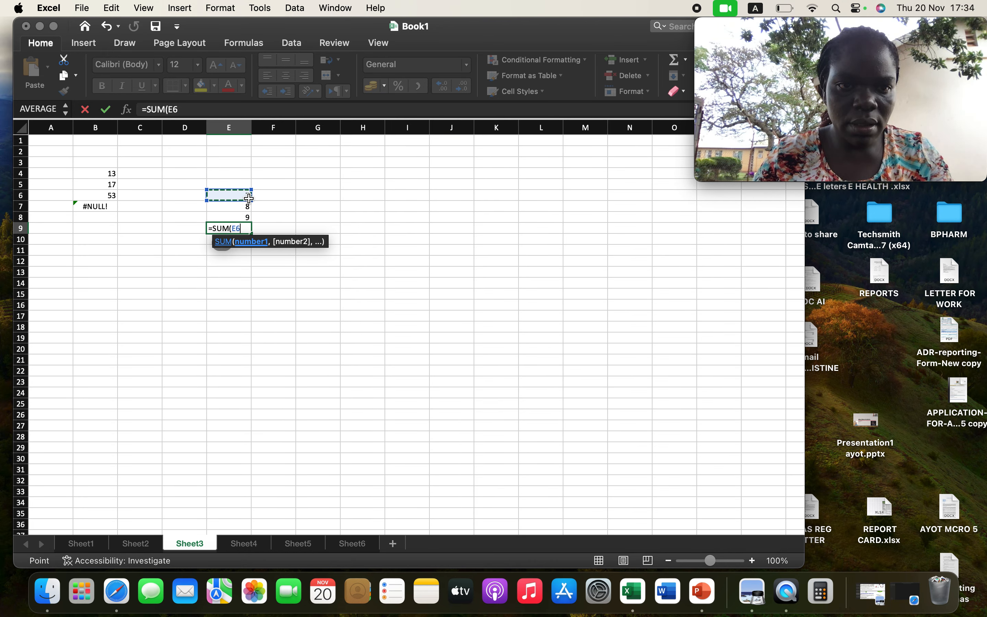
drag(251, 198, 251, 221)
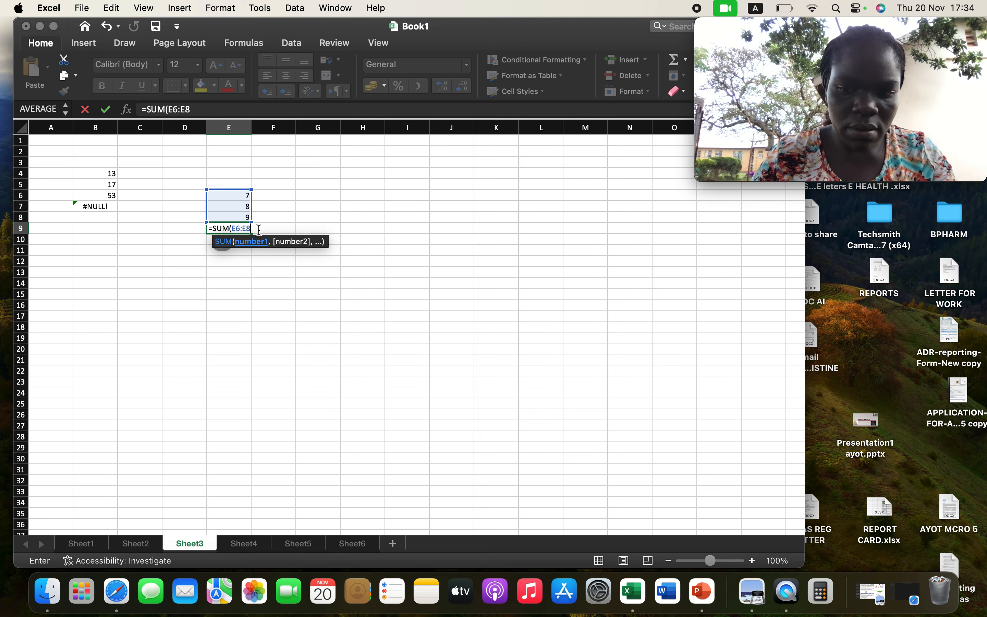
text(,)
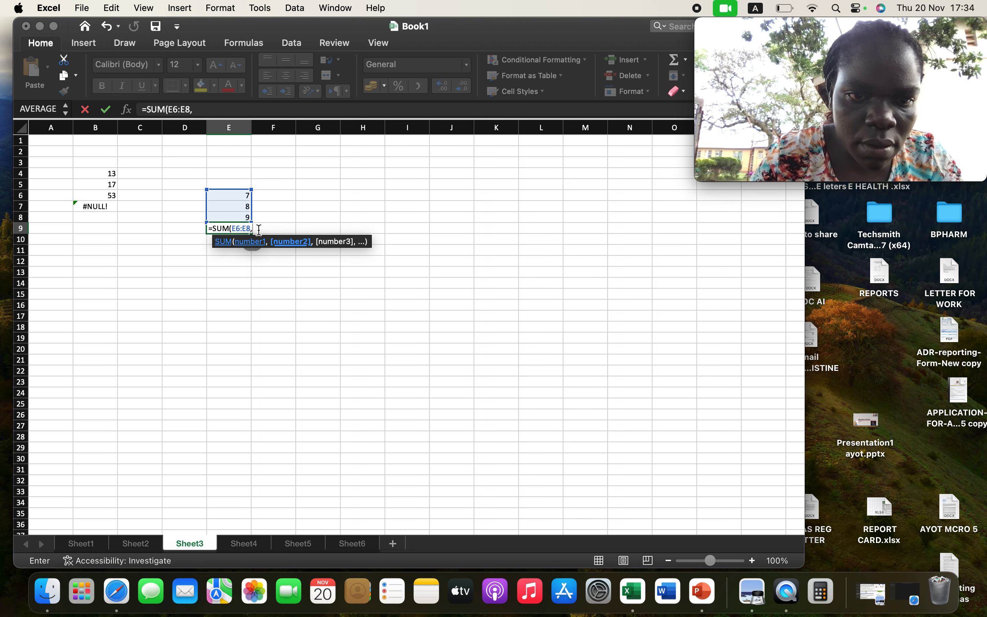
key(BackSpace)
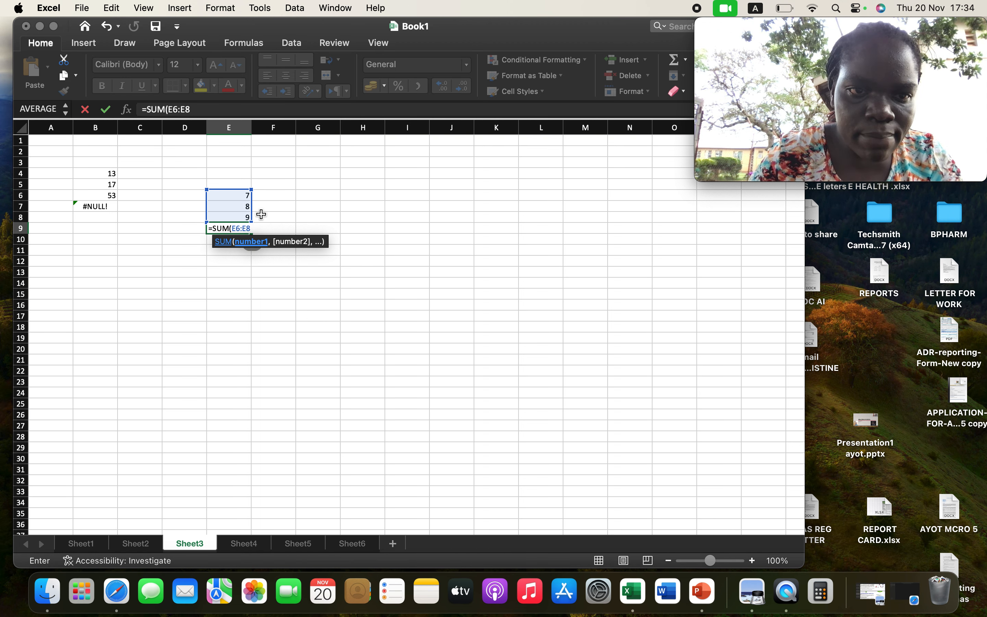
key(BackSpace)
key(BackSpace)
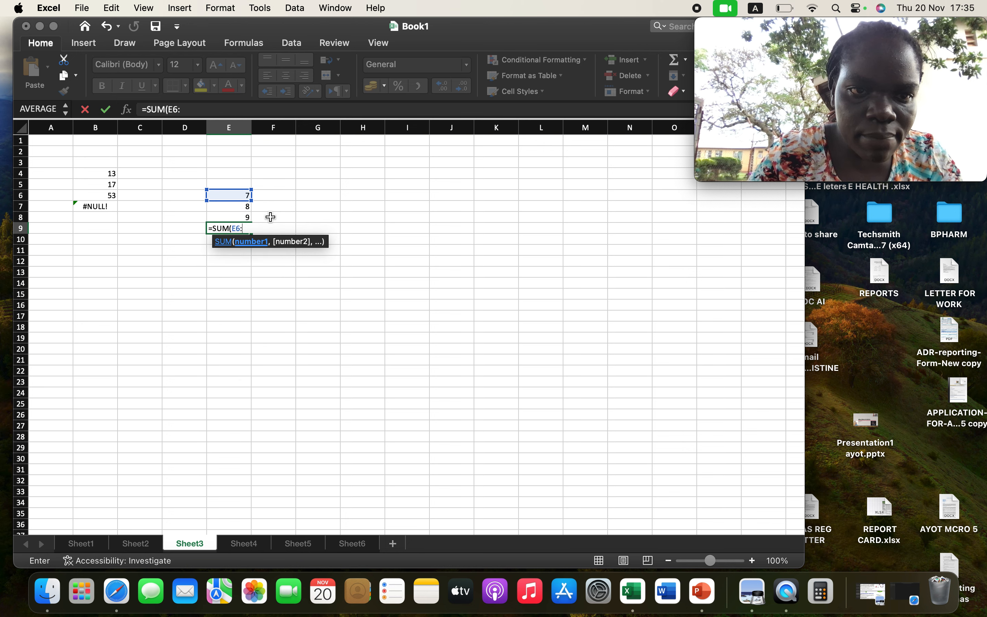
key(BackSpace)
key(BackSpace)
key(BackSpace)
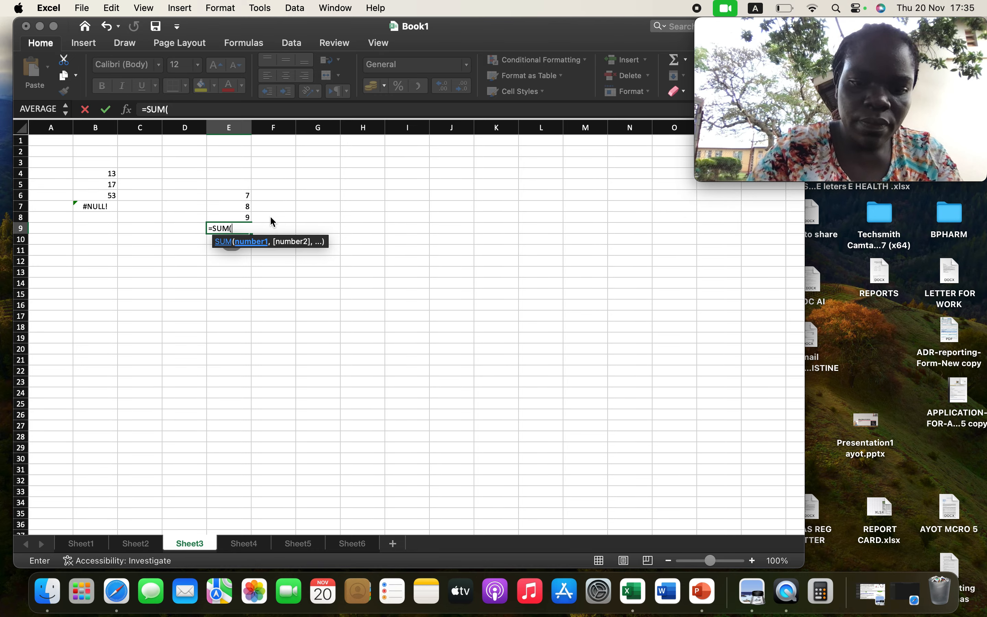
text(E)
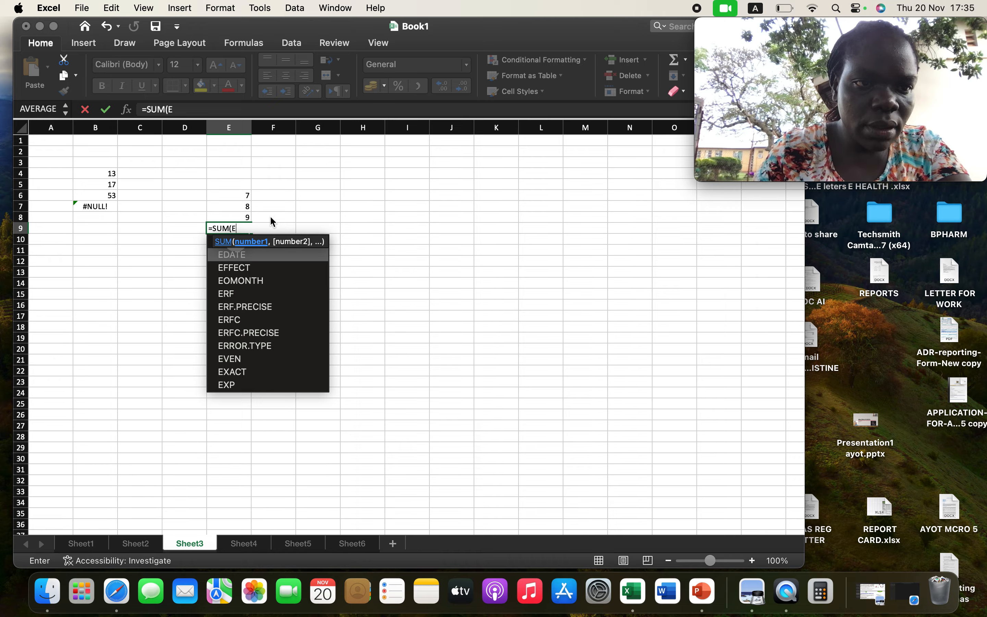
text(9)
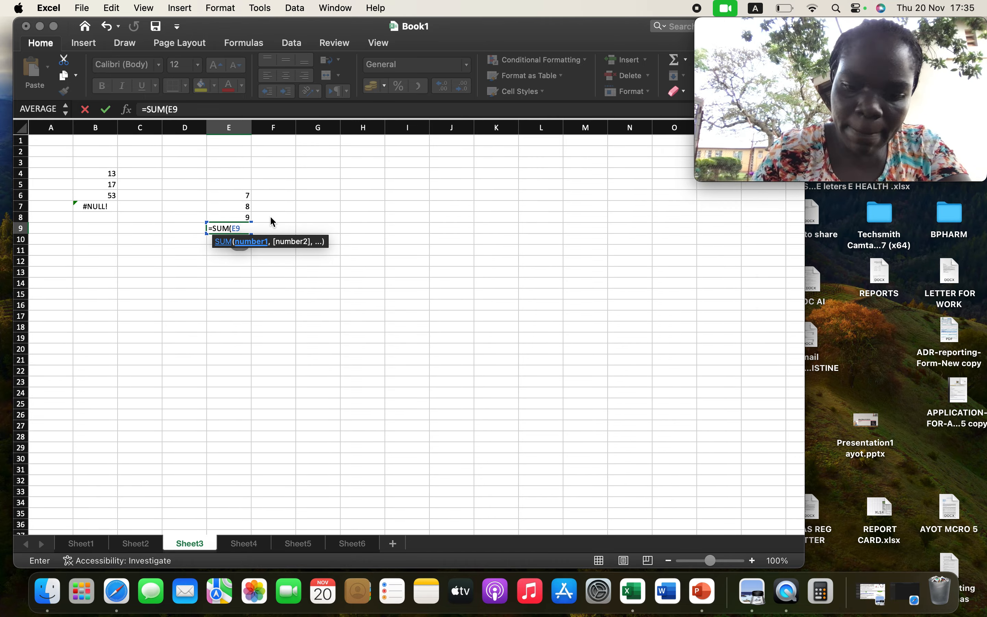
text(,)
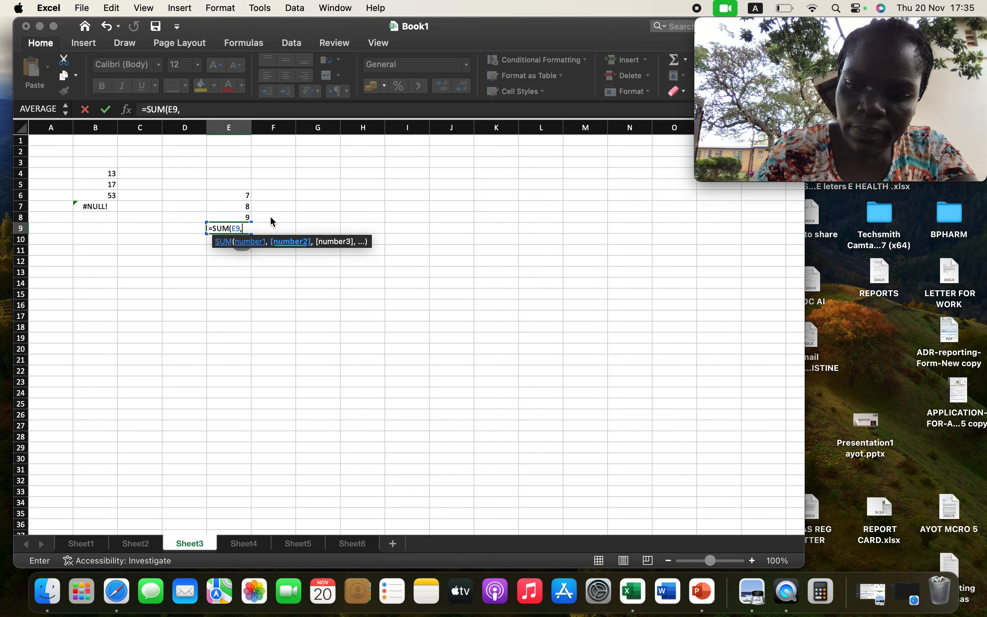
key(BackSpace)
key(BackSpace)
key(BackSpace)
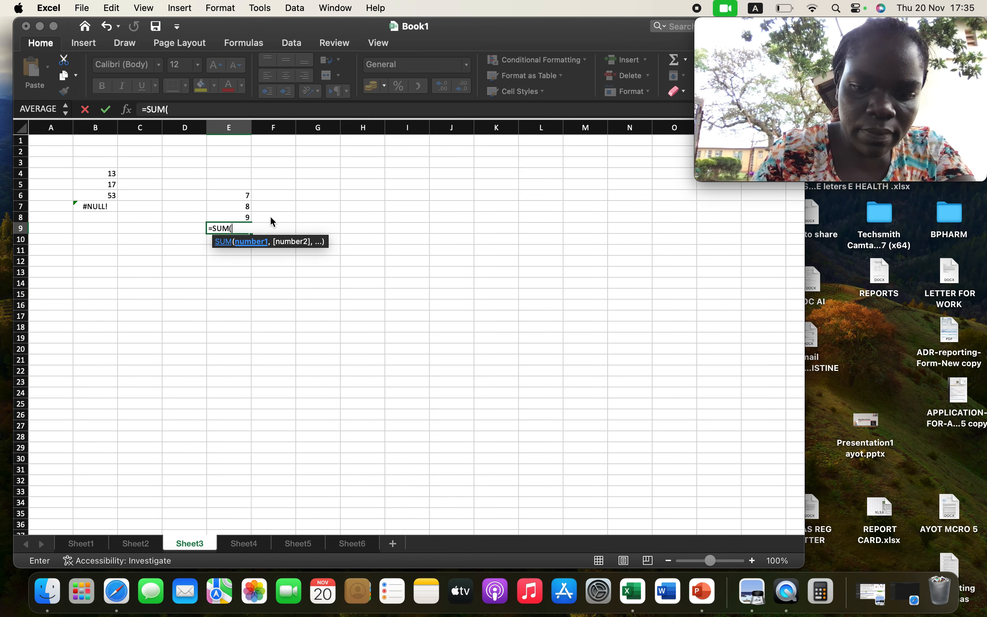
Complete the SUM formula in cell E9 with E6 and E7 as its comma-separated arguments.
text(E)
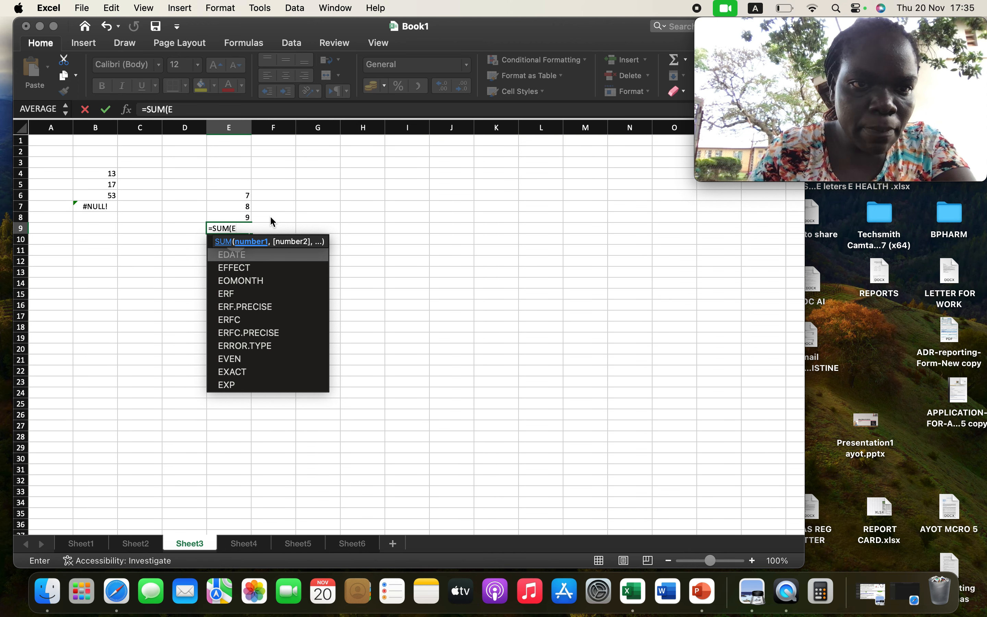
text(6)
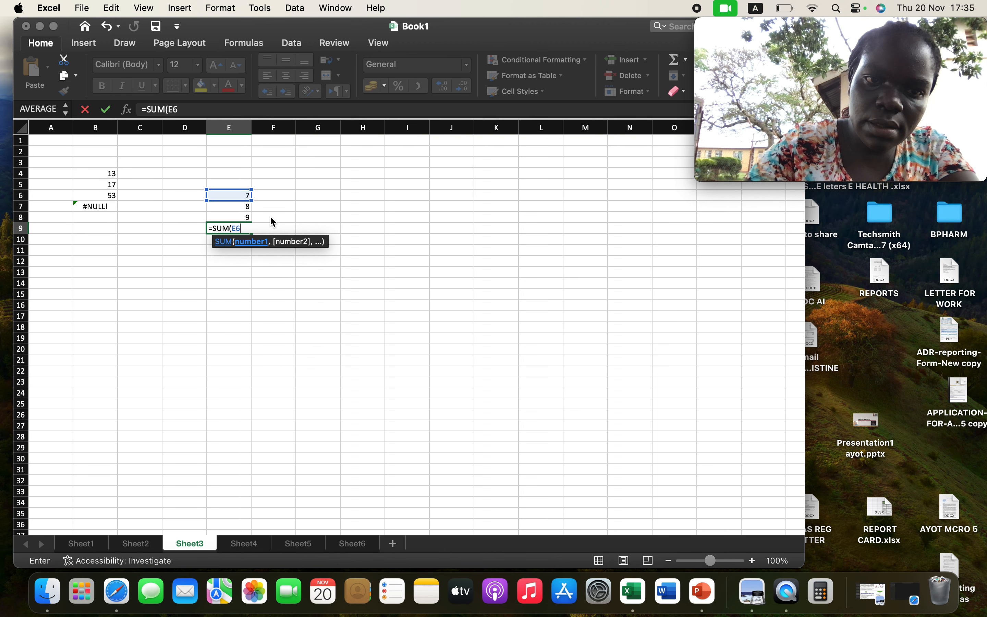
text(,)
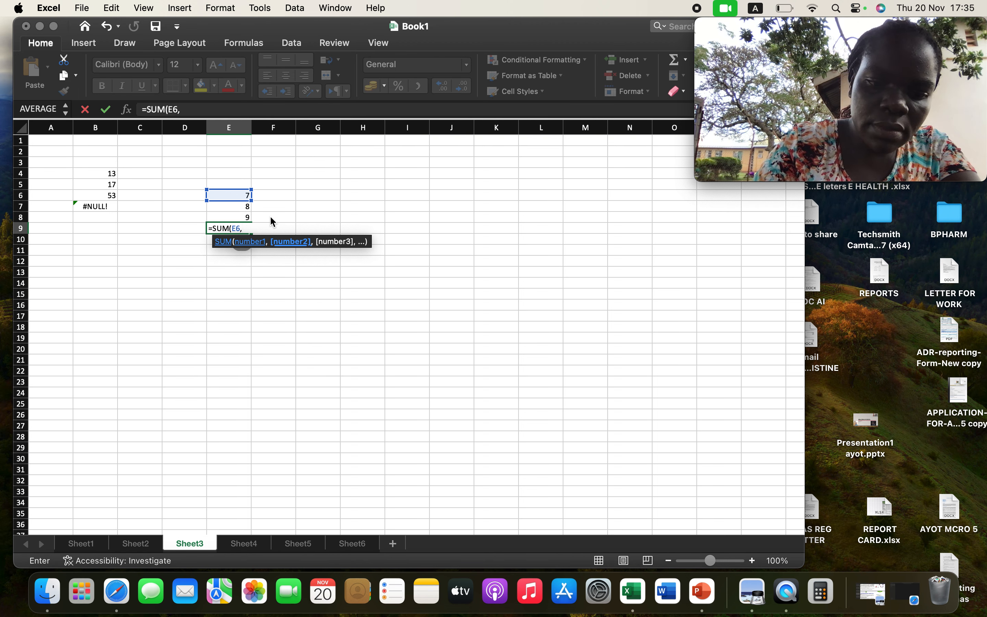
text(E7)
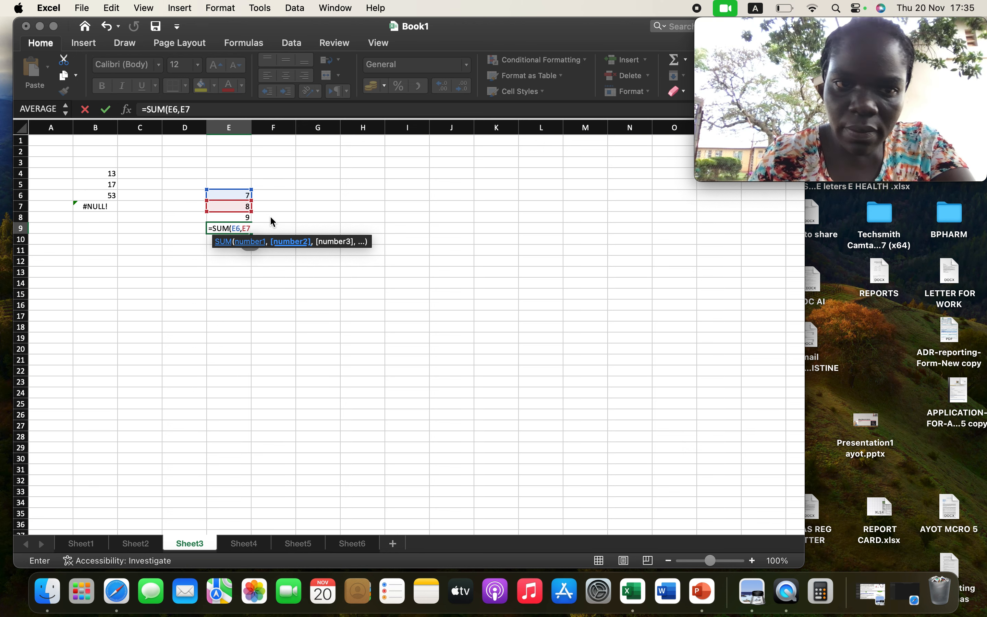
key(Return)
key(Return)
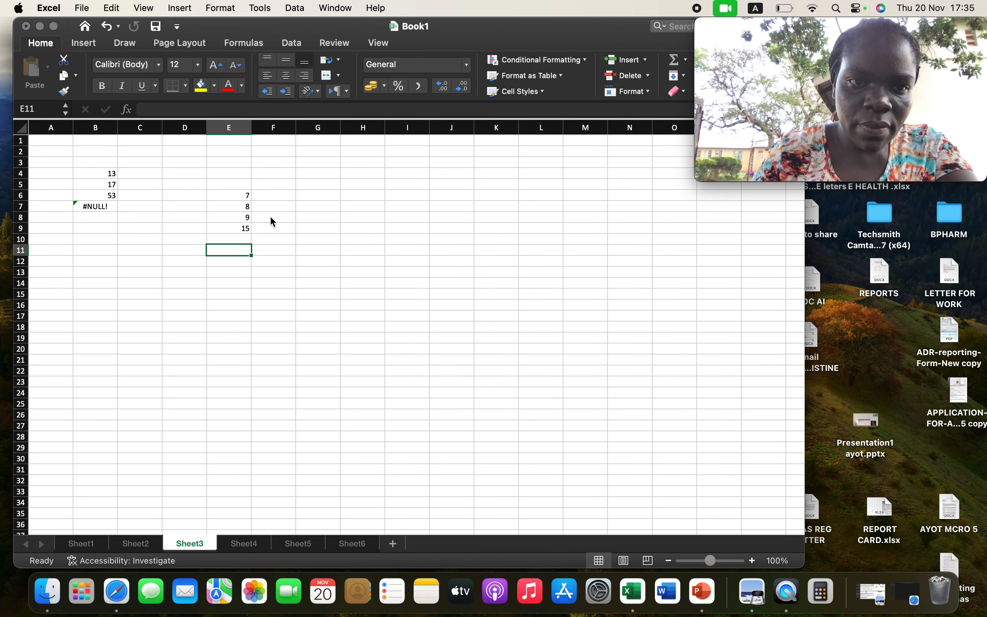
Delete the SUM formula from cell E9 on Sheet3.
click(242, 225)
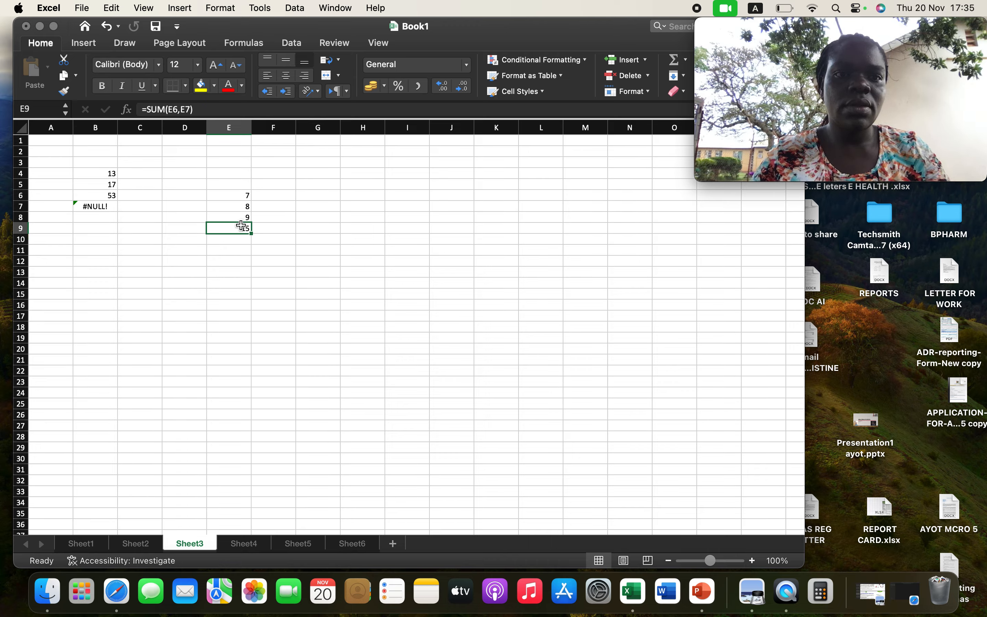
key(BackSpace)
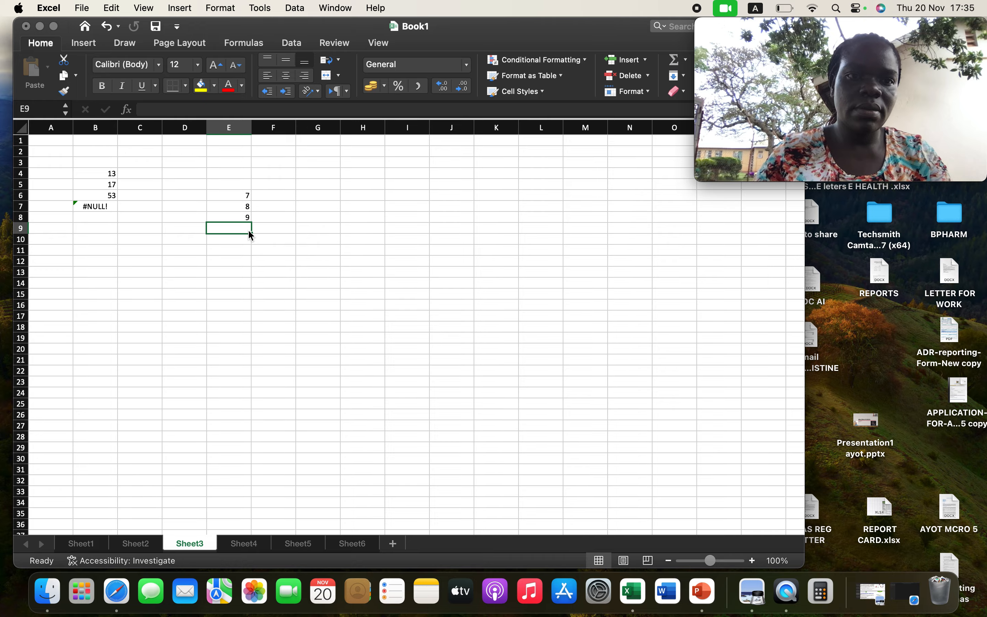
Inspect the SUM formula behind the #NULL! error in cell B7 and the NETWORKDAYS example on Sheet4.
click(101, 210)
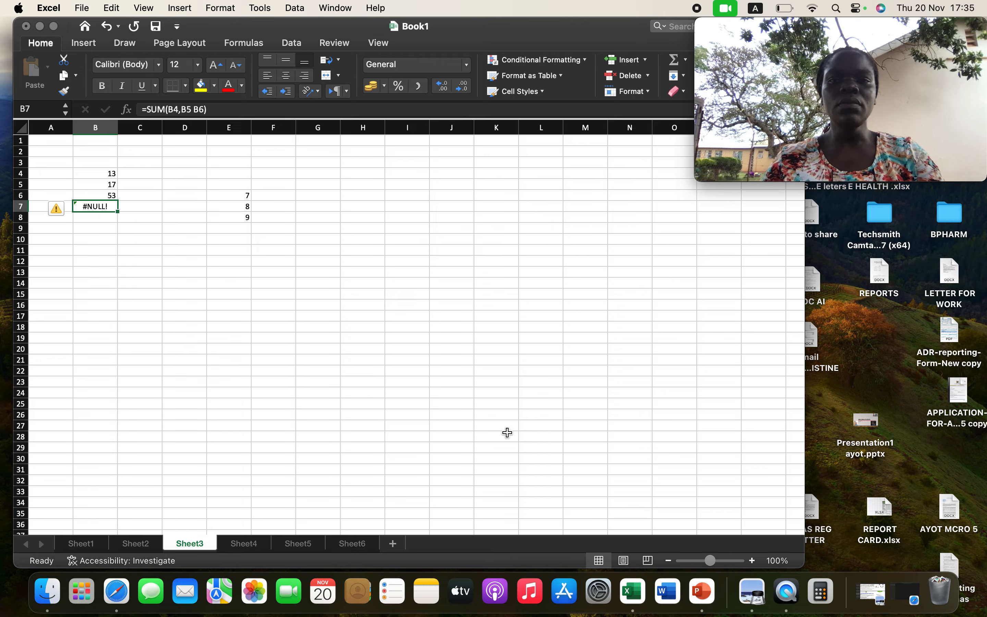
click(251, 544)
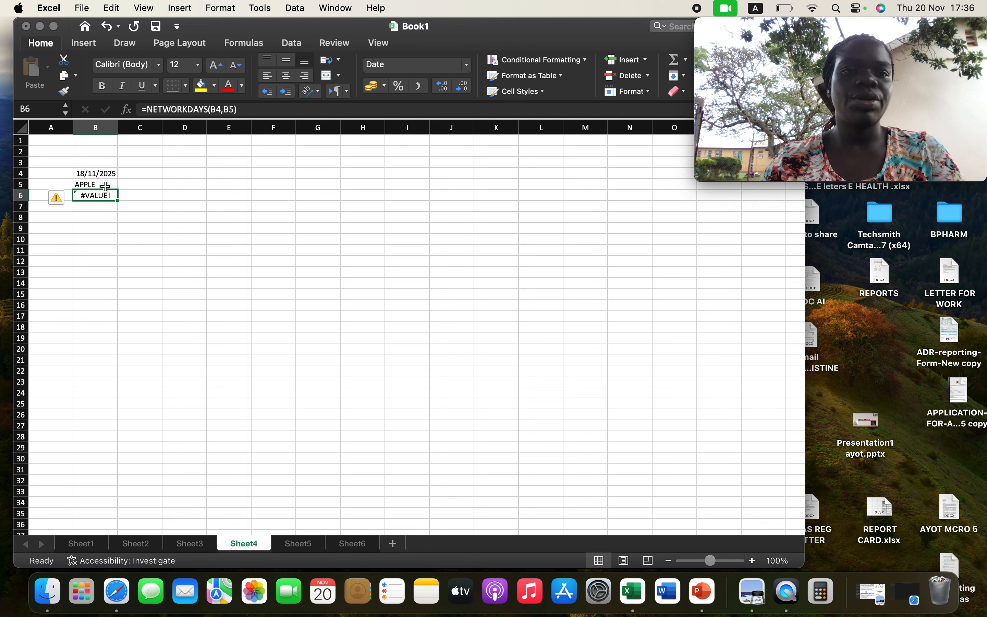
Go to Sheet5 and enter 300 in cell E9 below the values 100 and 200.
click(296, 542)
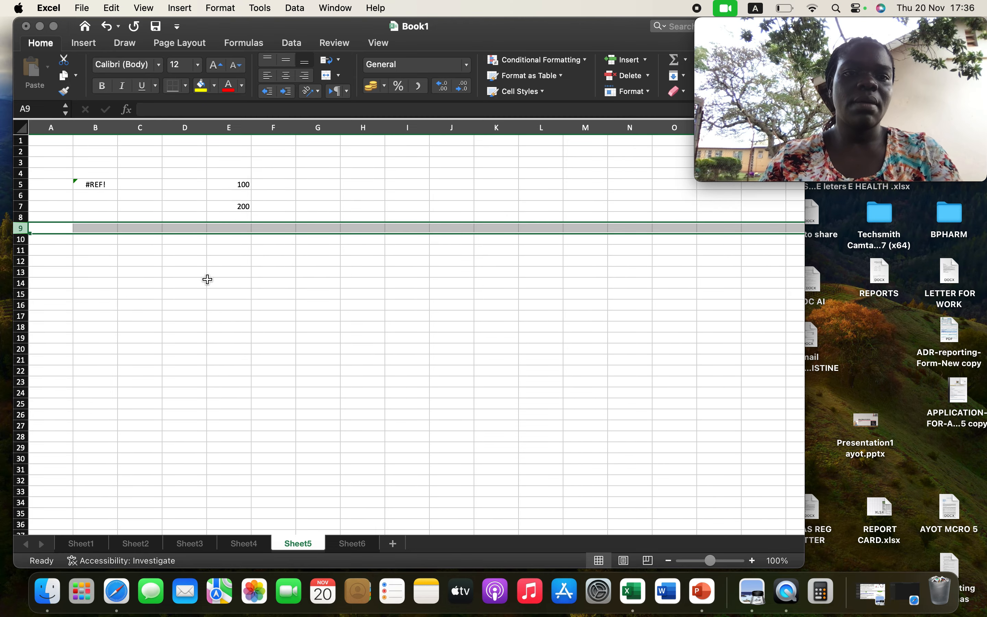
click(242, 184)
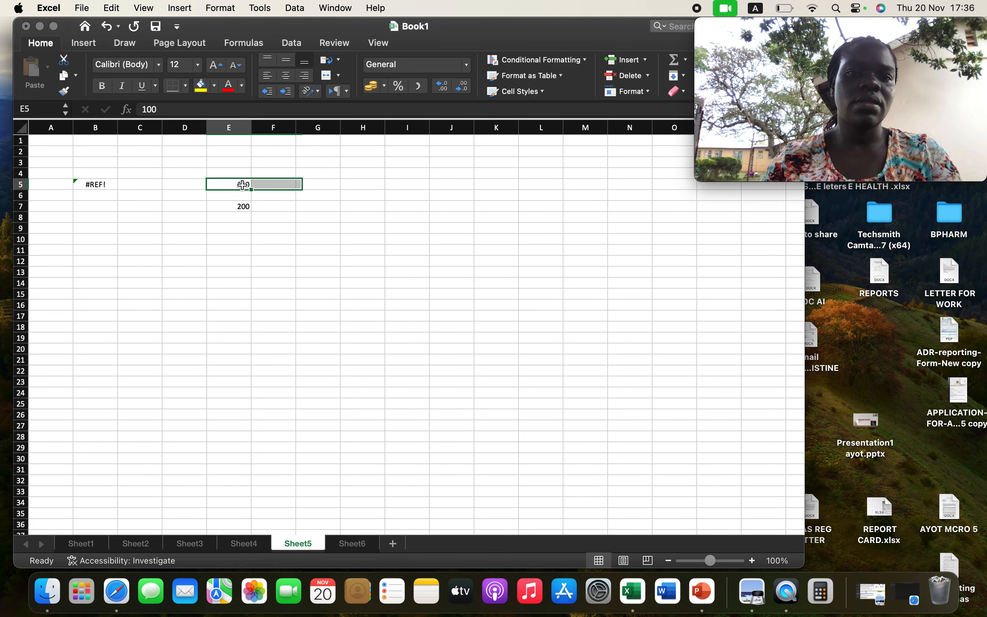
click(244, 205)
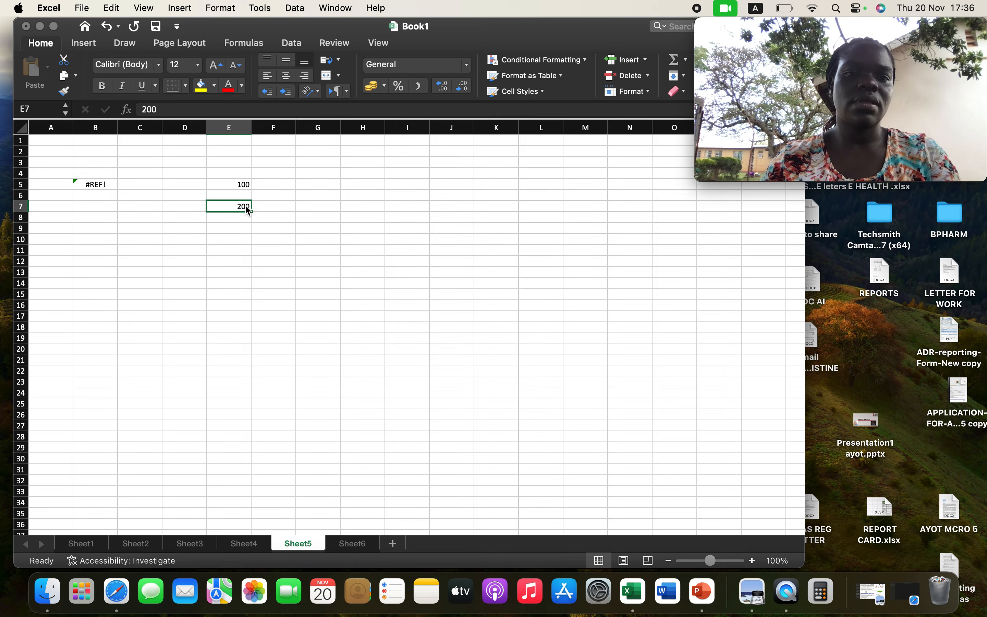
click(241, 228)
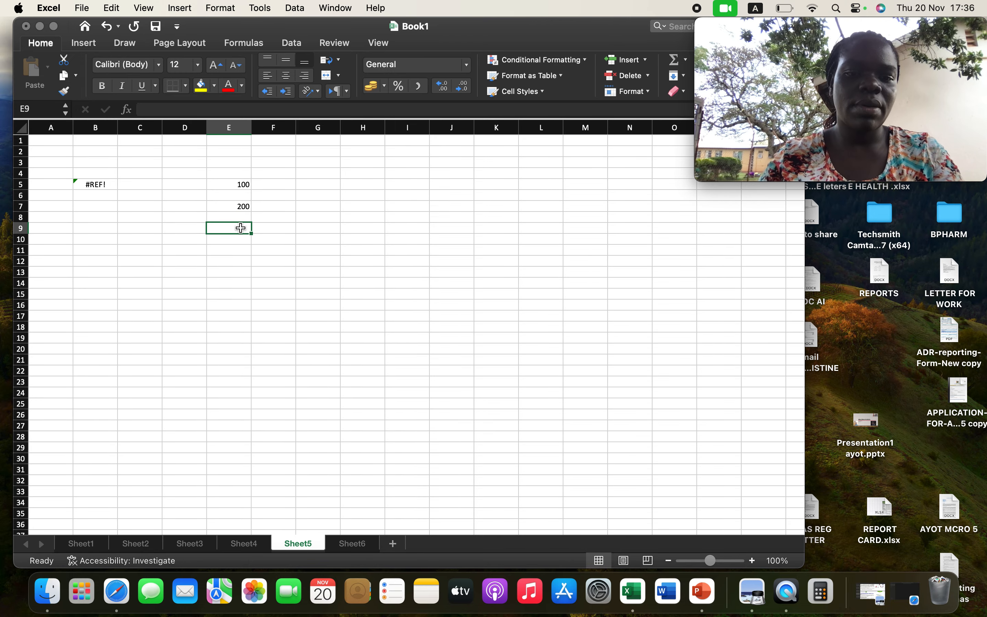
text(300)
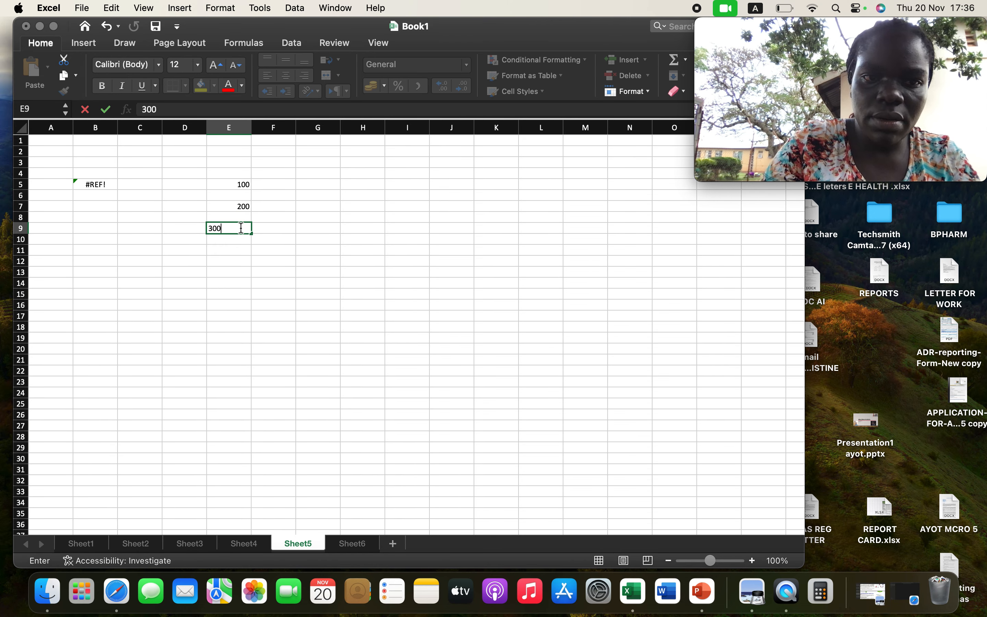
click(237, 250)
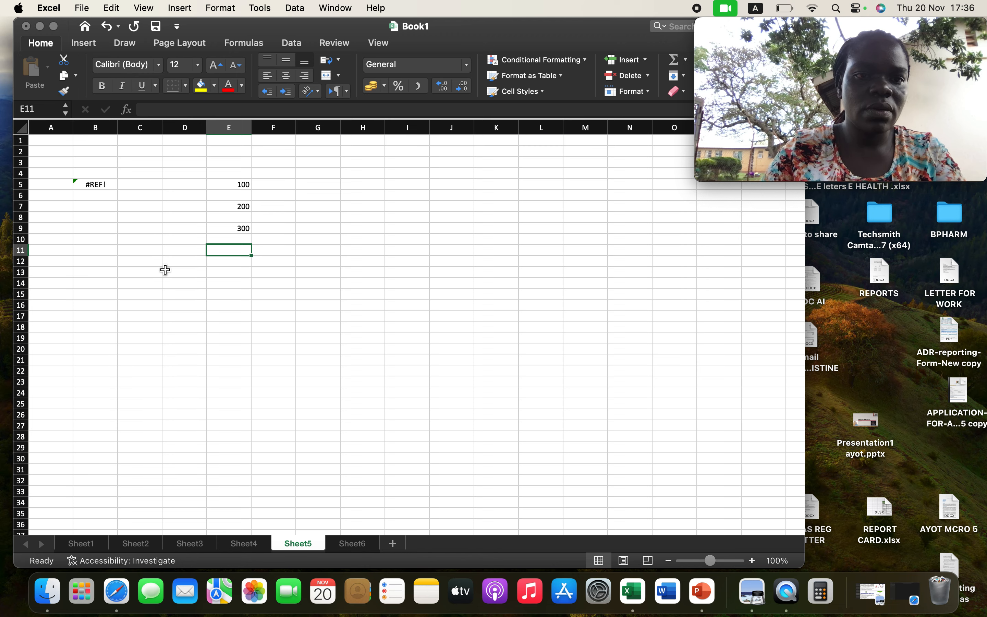
click(334, 217)
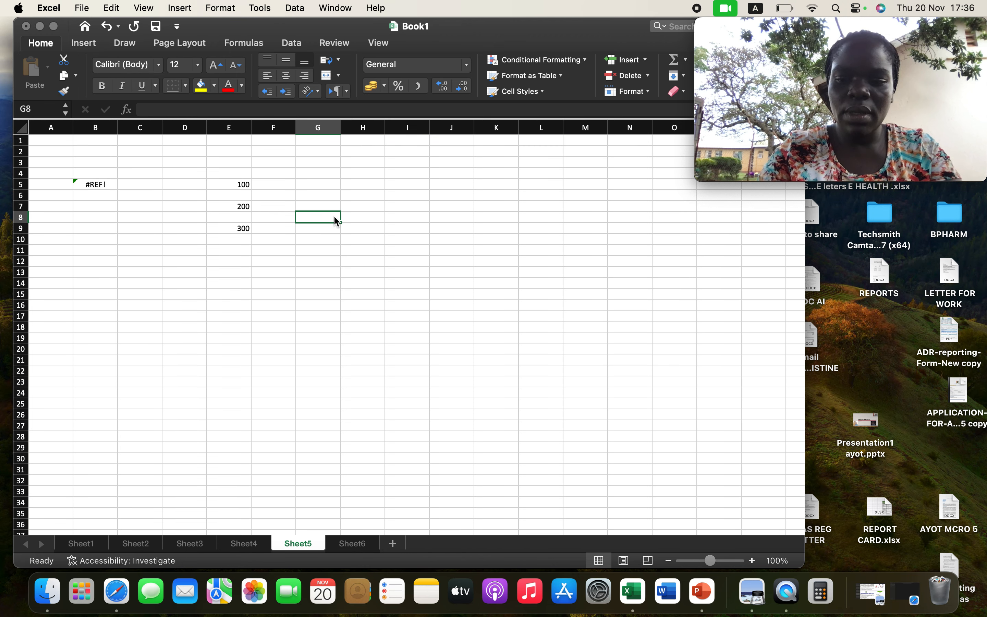
text(=)
key(BackSpace)
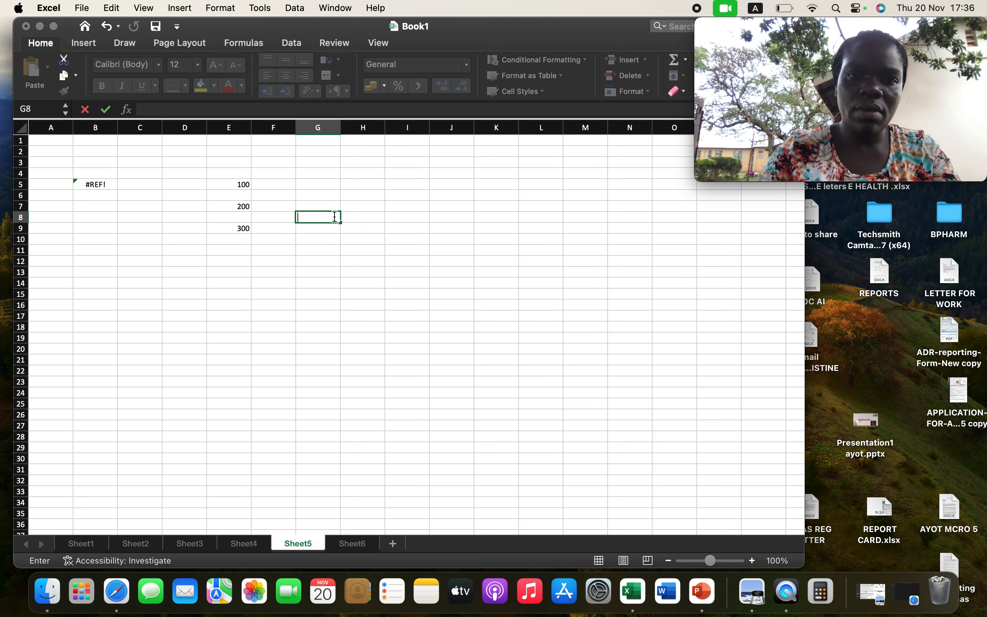
Enter the formula =SUM(E5,E7,E9) in cell C8 on Sheet5 and select that cell to check it.
click(132, 219)
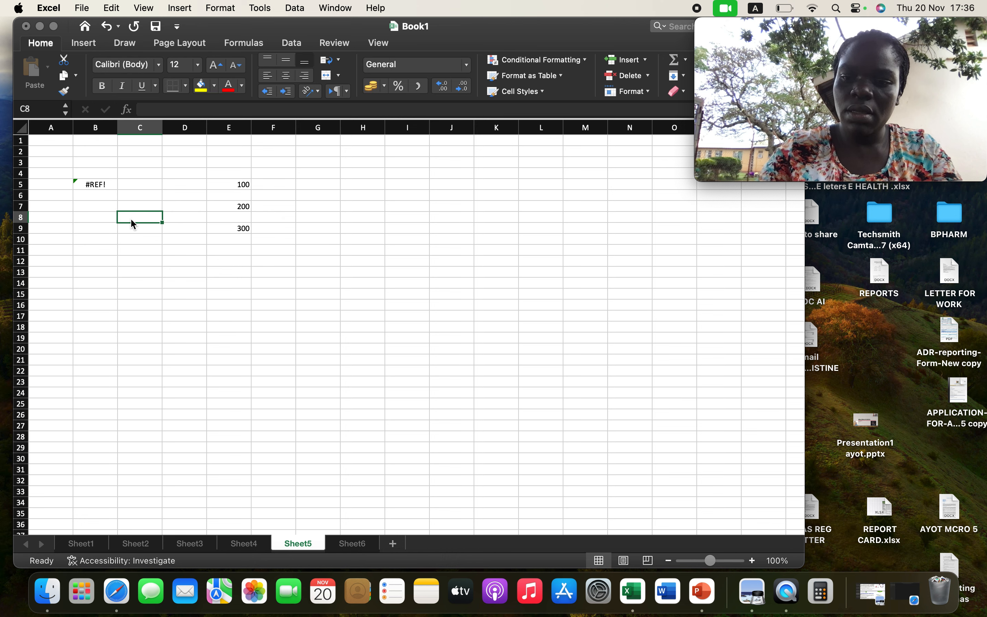
text(=)
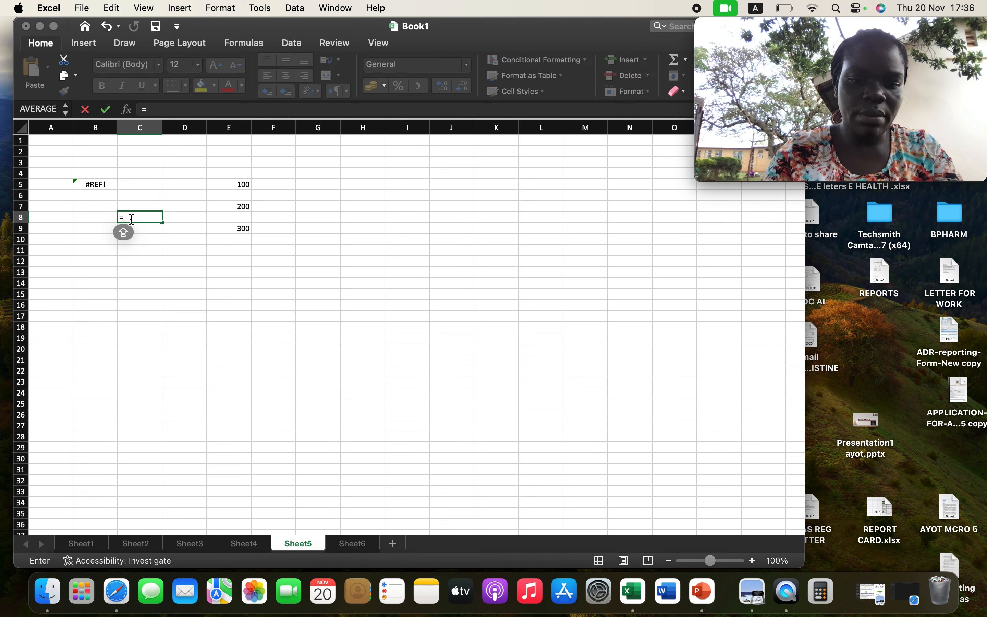
text(SUM)
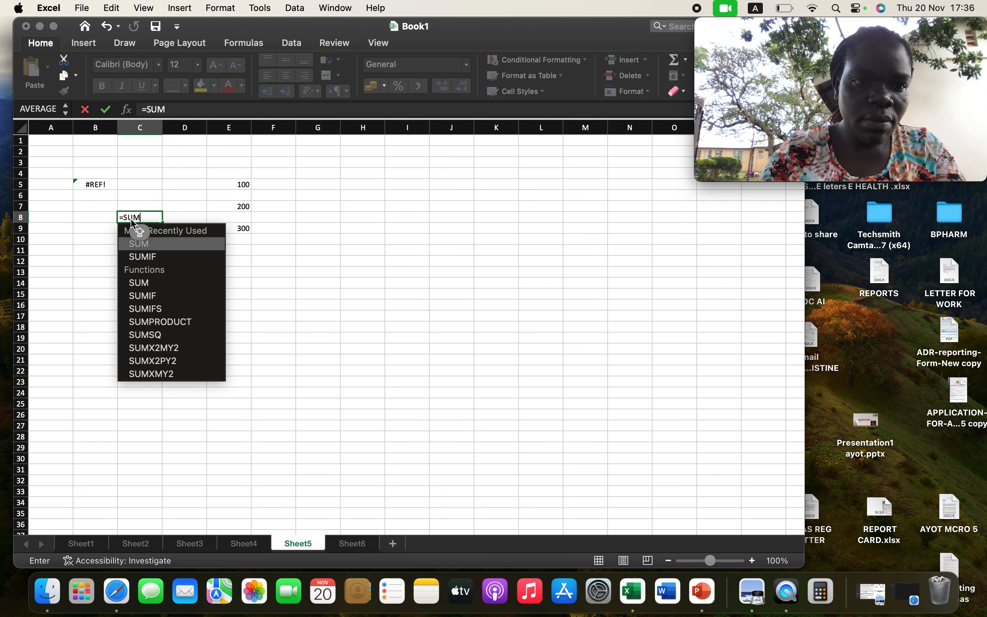
double_click(139, 244)
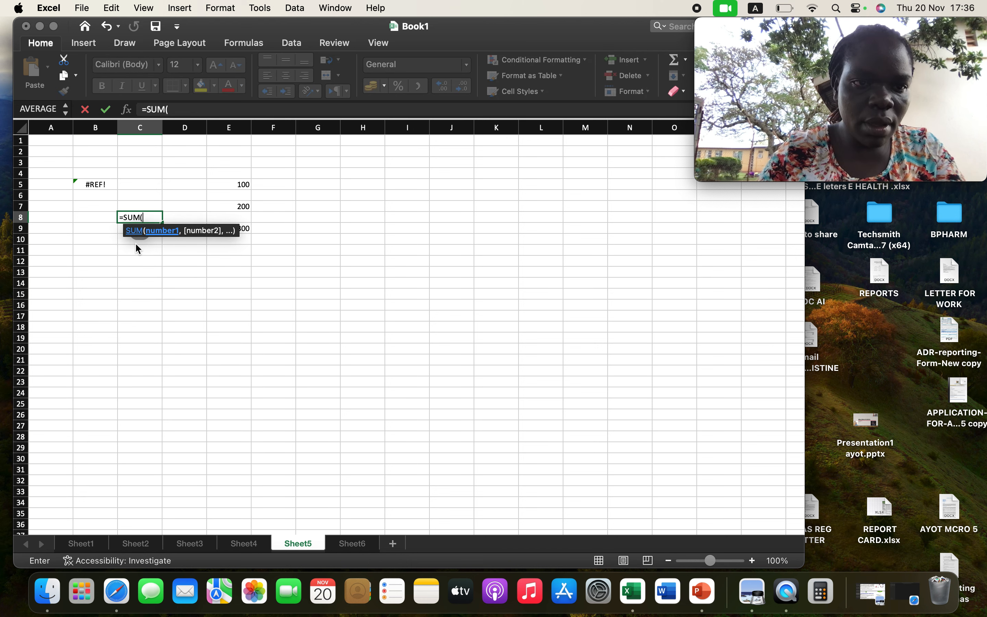
click(246, 186)
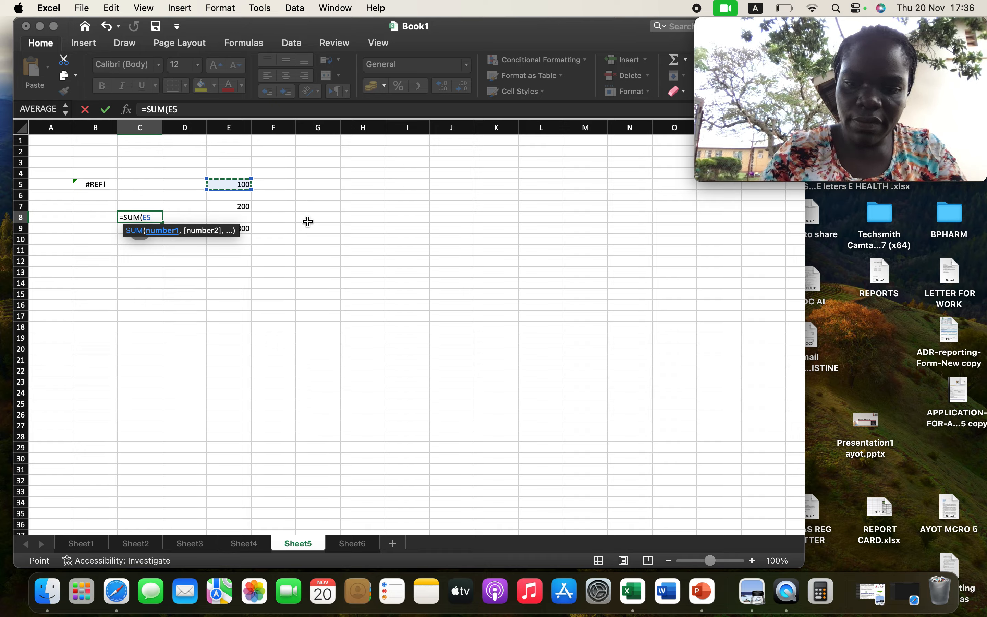
text(,)
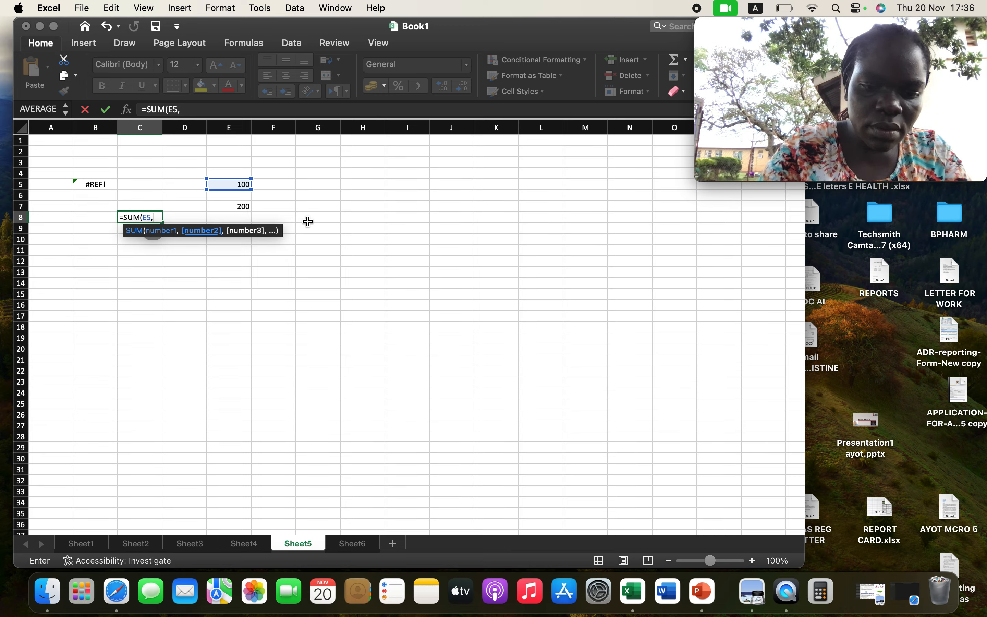
text(E7)
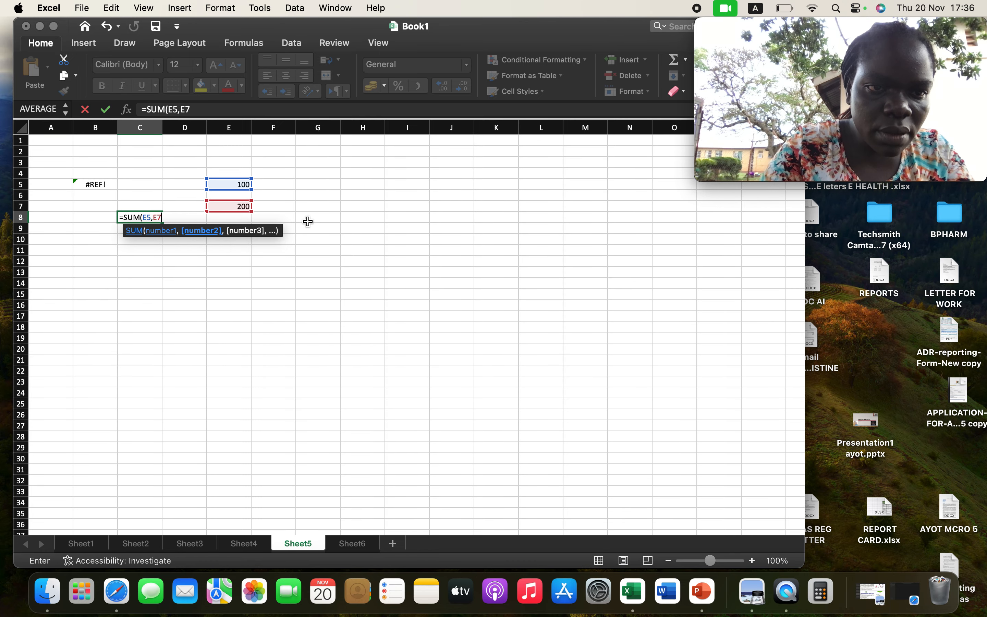
text(,)
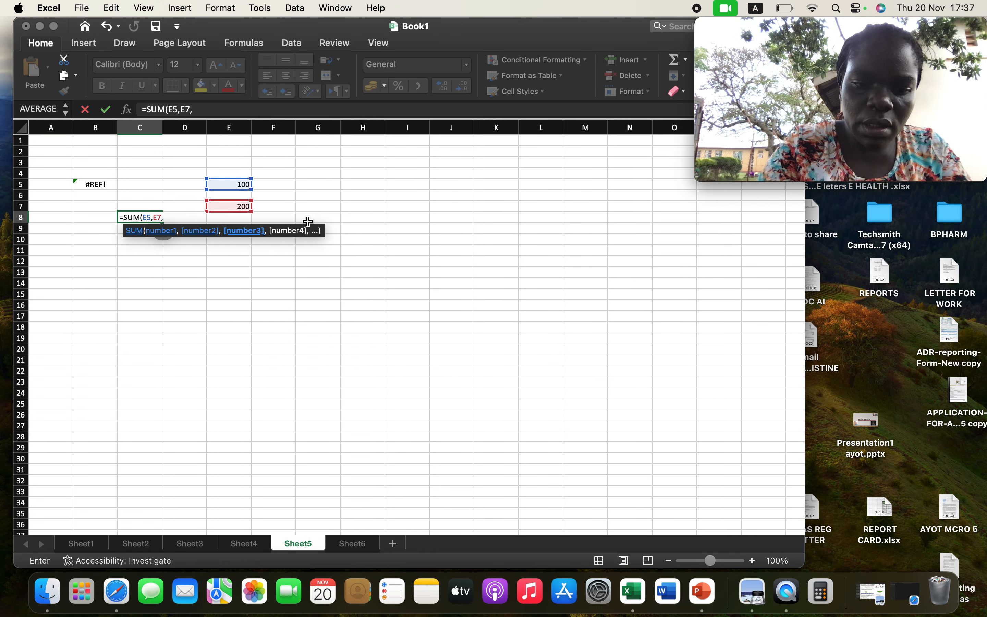
text(E)
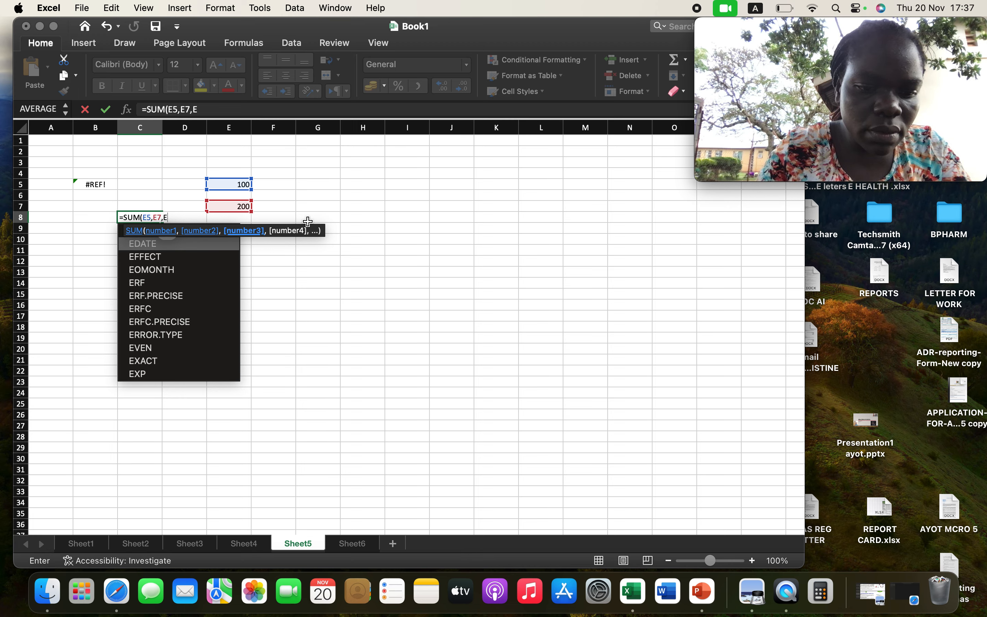
text(9)
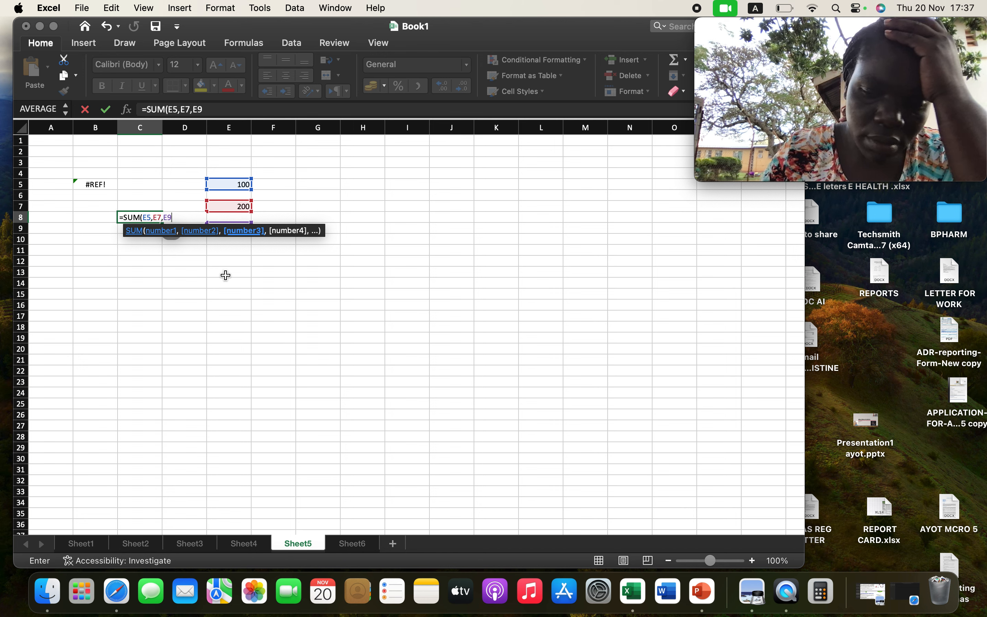
key(Return)
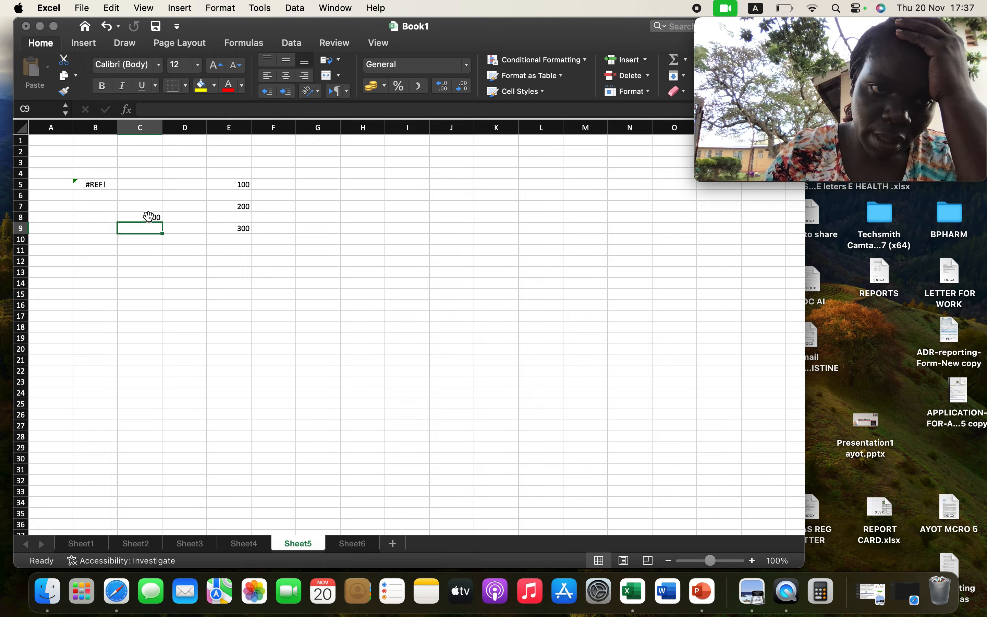
click(152, 218)
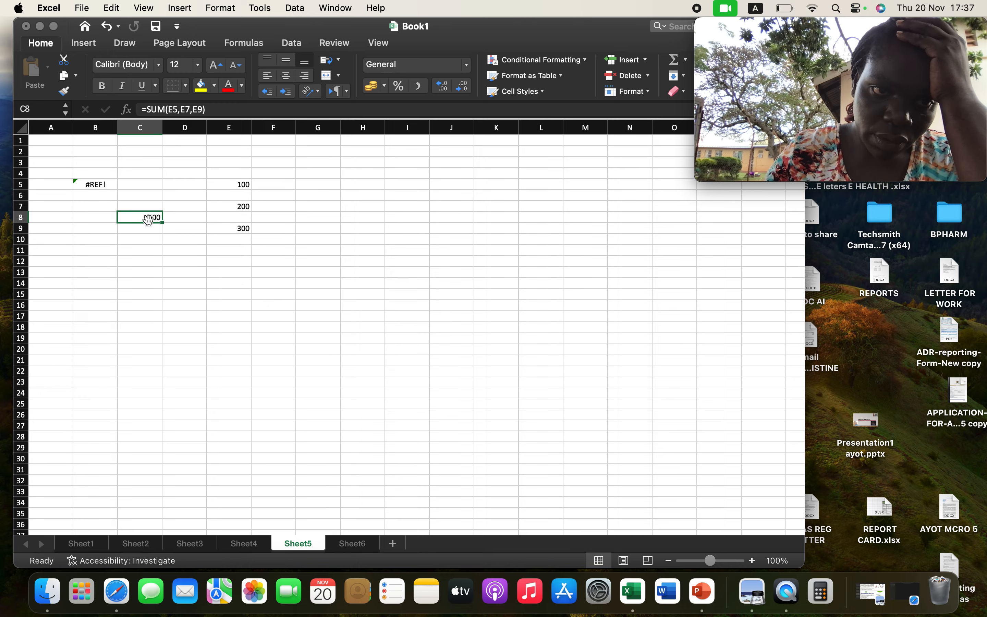
Delete the whole of row 9 on Sheet5, which holds the value 300 used by the SUM formula.
click(23, 228)
right_click(26, 232)
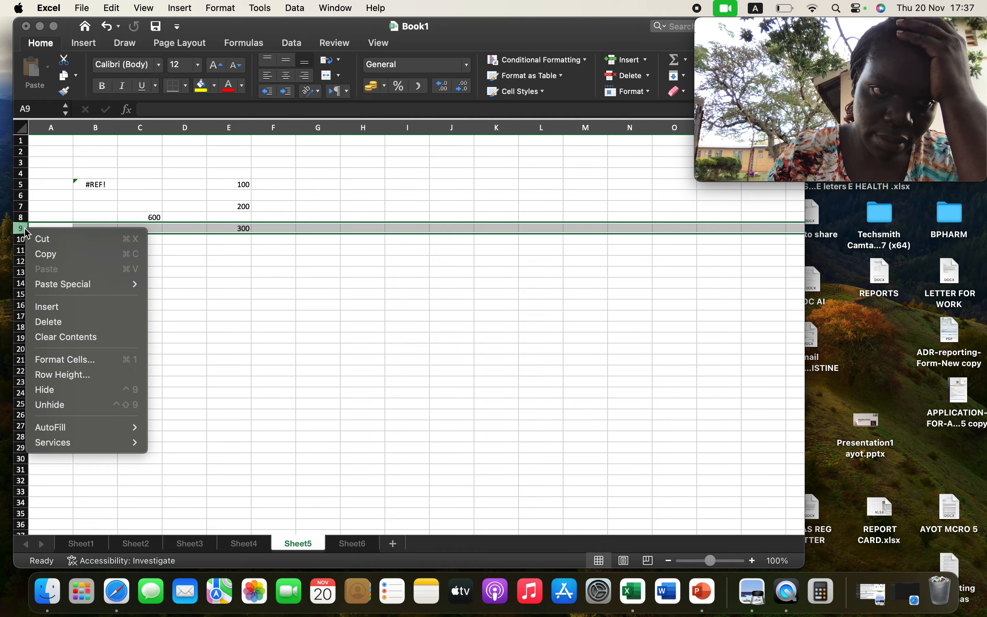
click(60, 322)
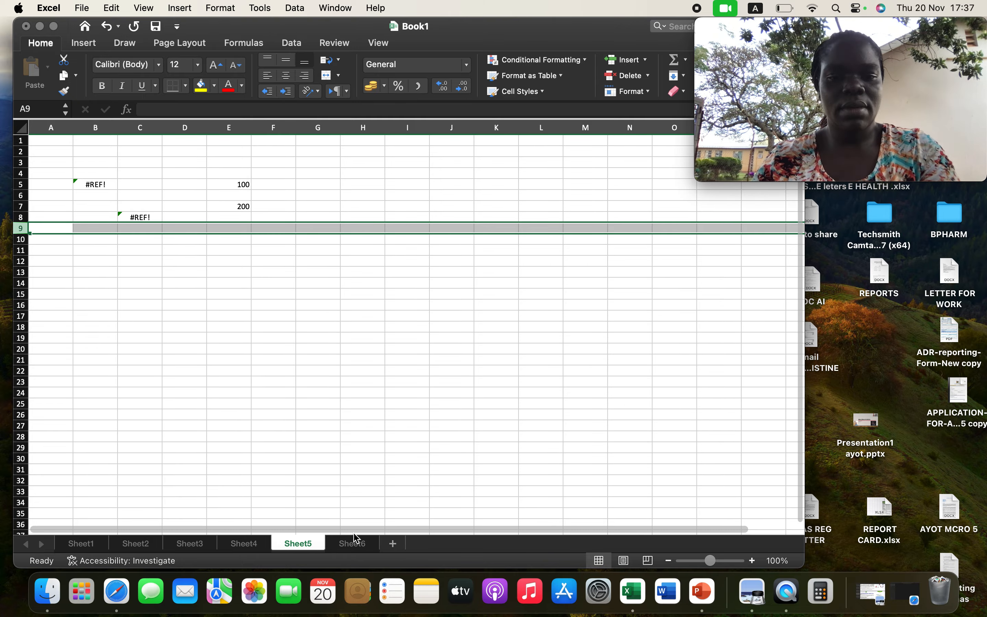
Go to Sheet6 and enter the incomplete formula =SUM, without parentheses or arguments, in cell C9.
click(352, 544)
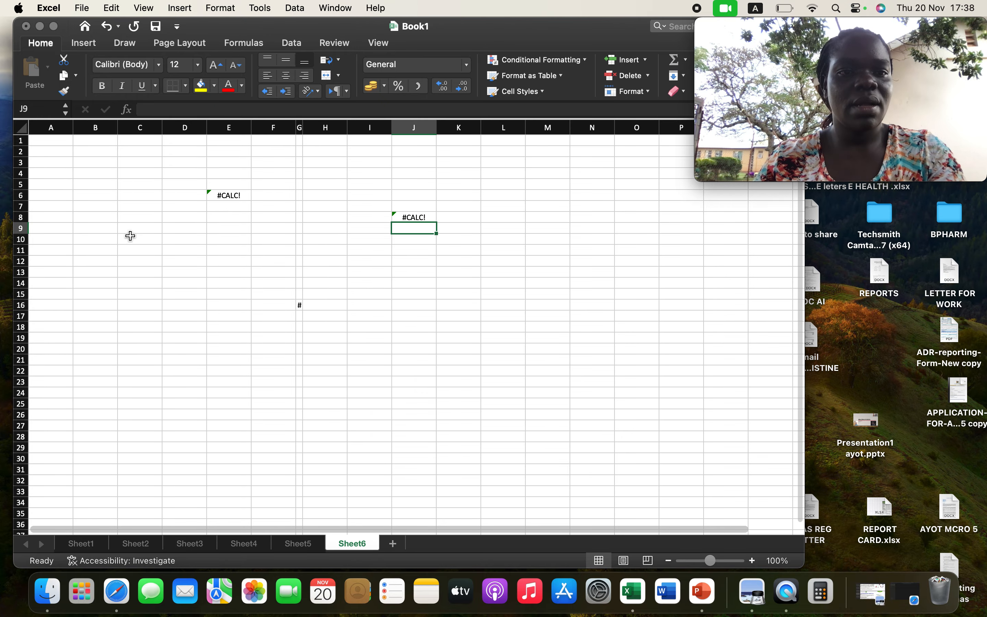
click(144, 227)
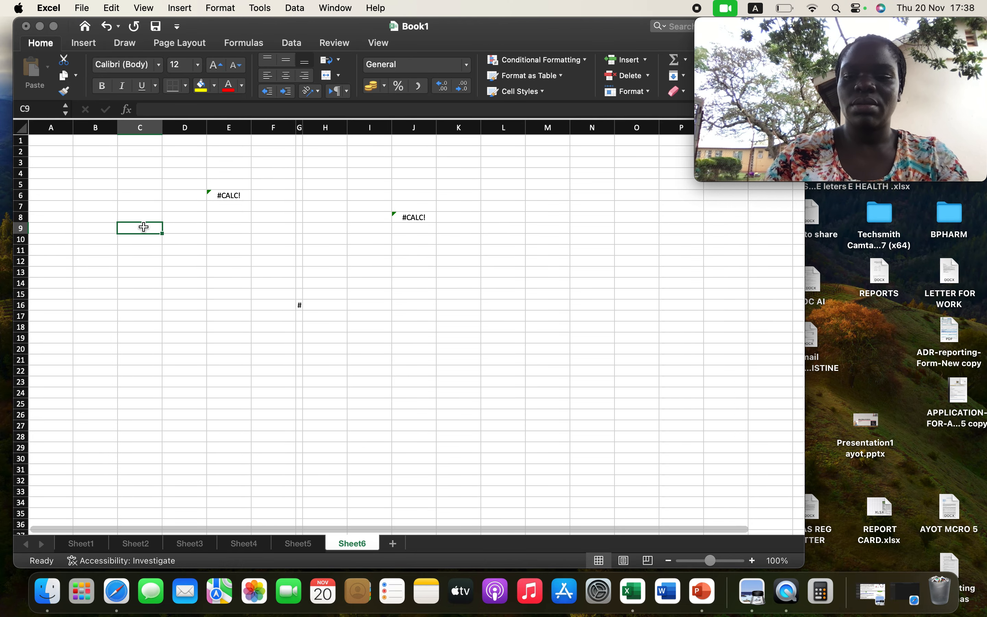
text(=S)
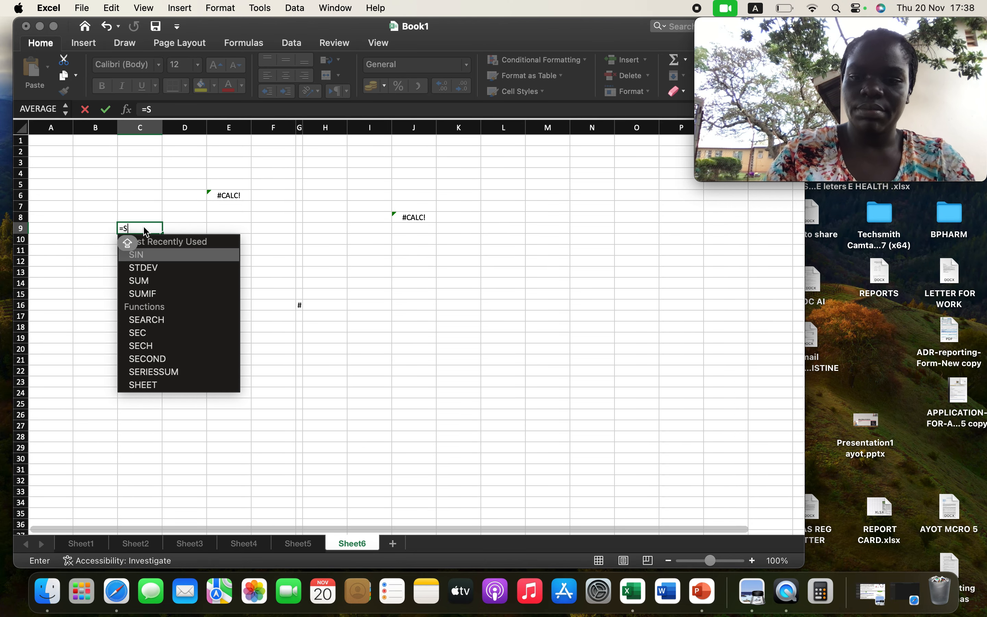
text(U)
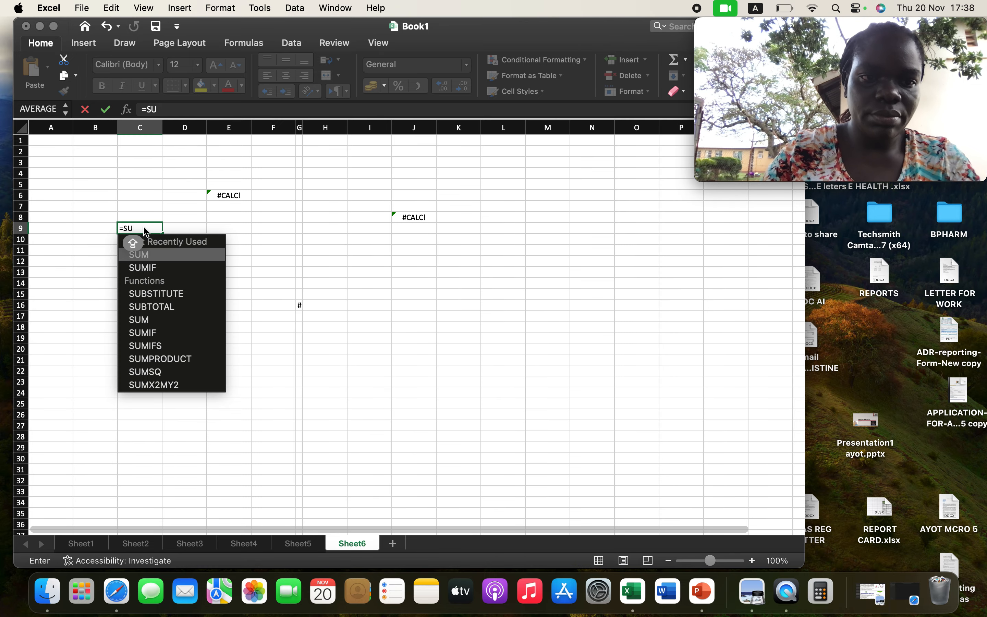
double_click(153, 319)
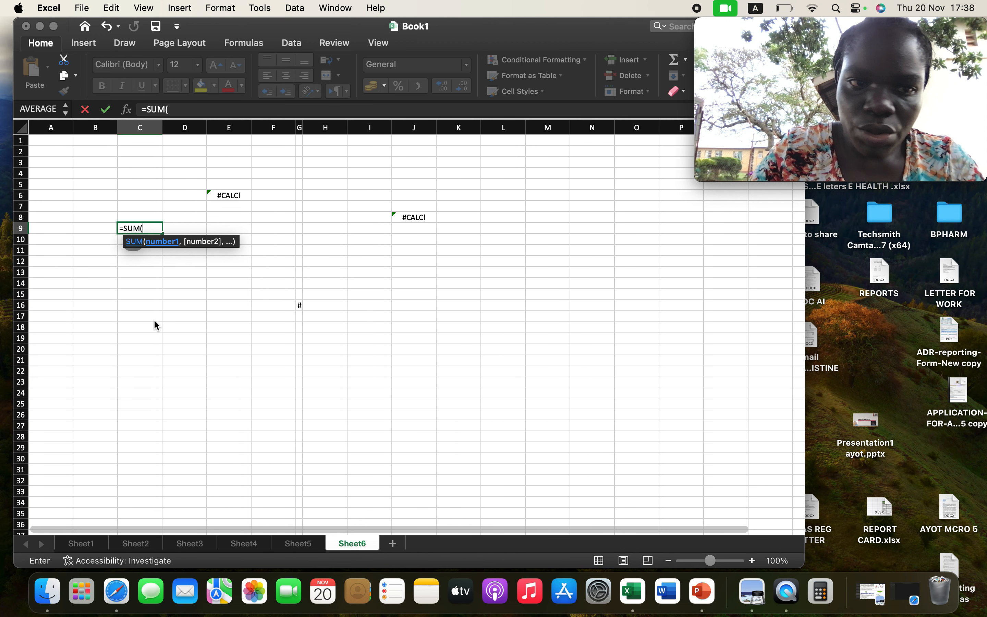
key(BackSpace)
key(Return)
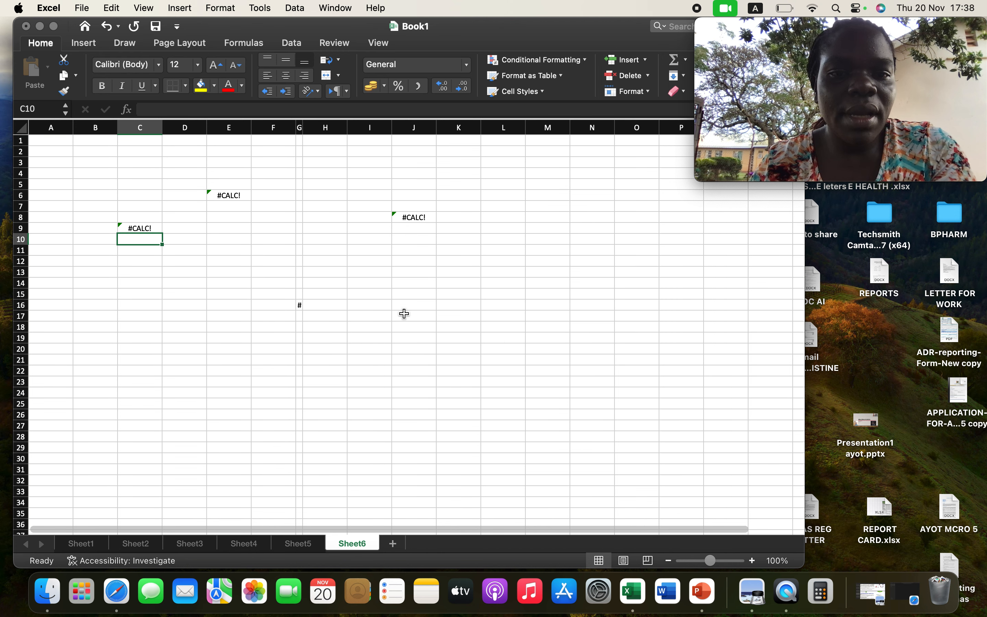
Enter the value 1000 in cell J16 on Sheet6.
click(417, 304)
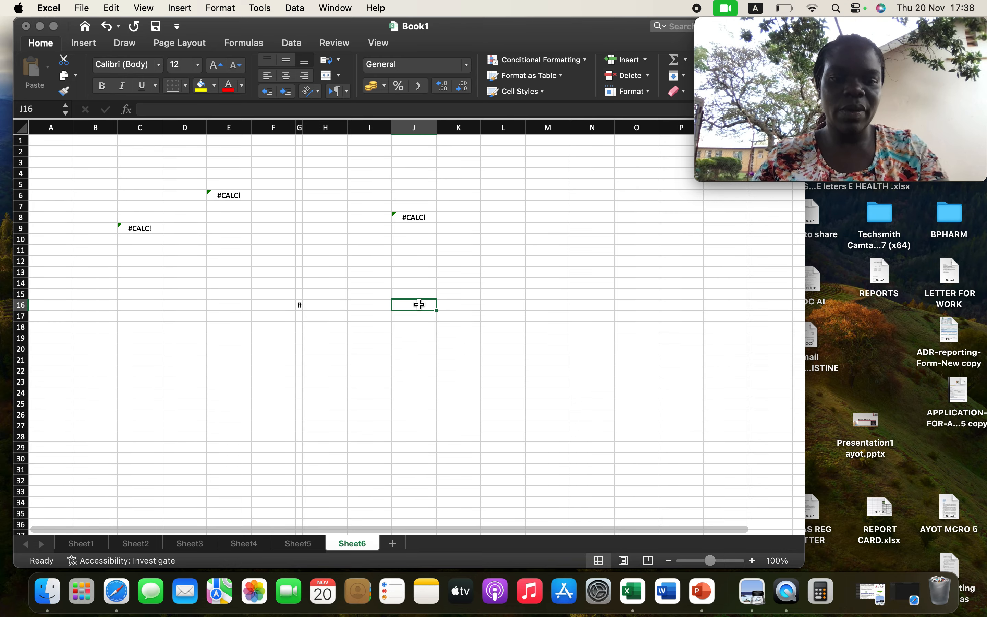
text(1000)
key(Caps_Lock)
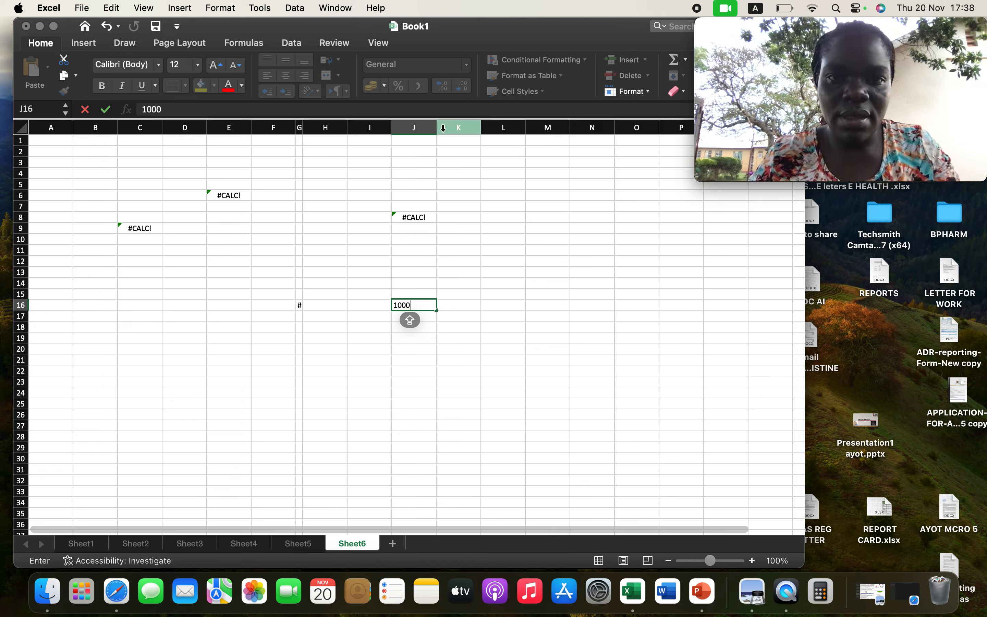
click(423, 316)
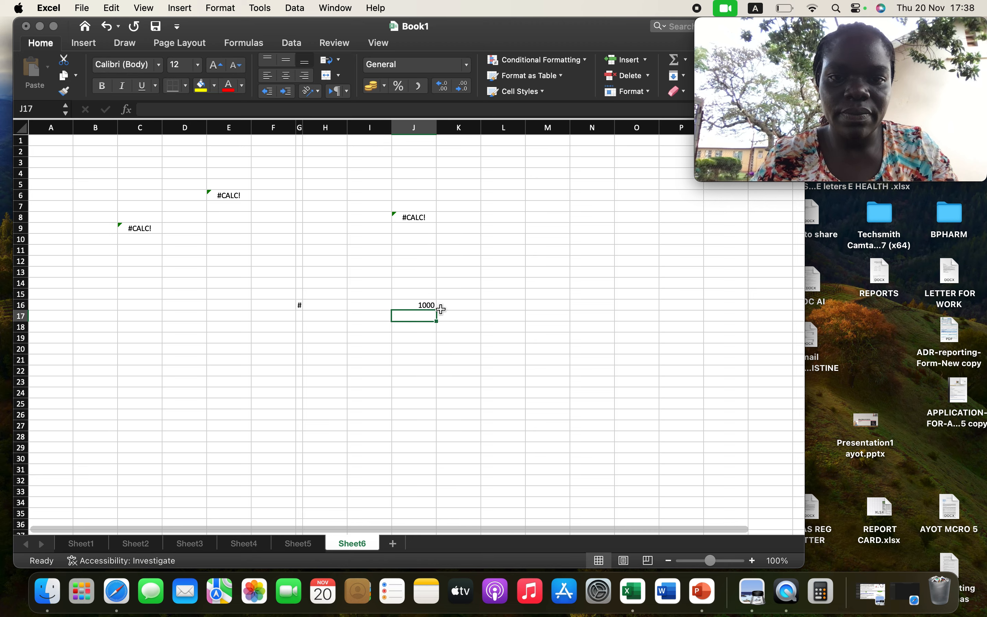
Enter 1000 in cell K16 and narrow column K to about one character, too narrow for the number.
click(460, 307)
text(10)
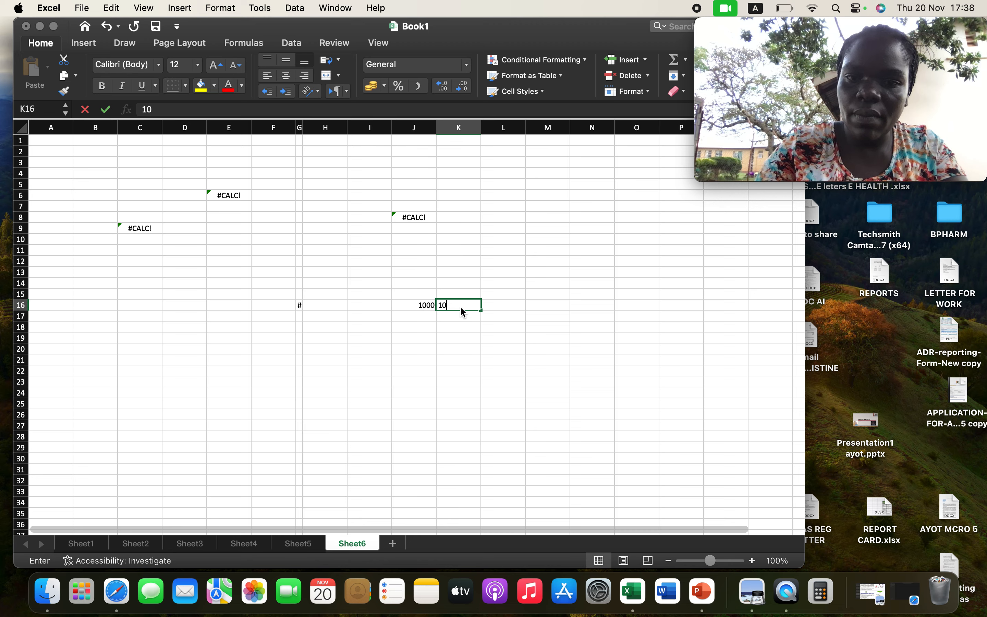
text(00)
key(Caps_Lock)
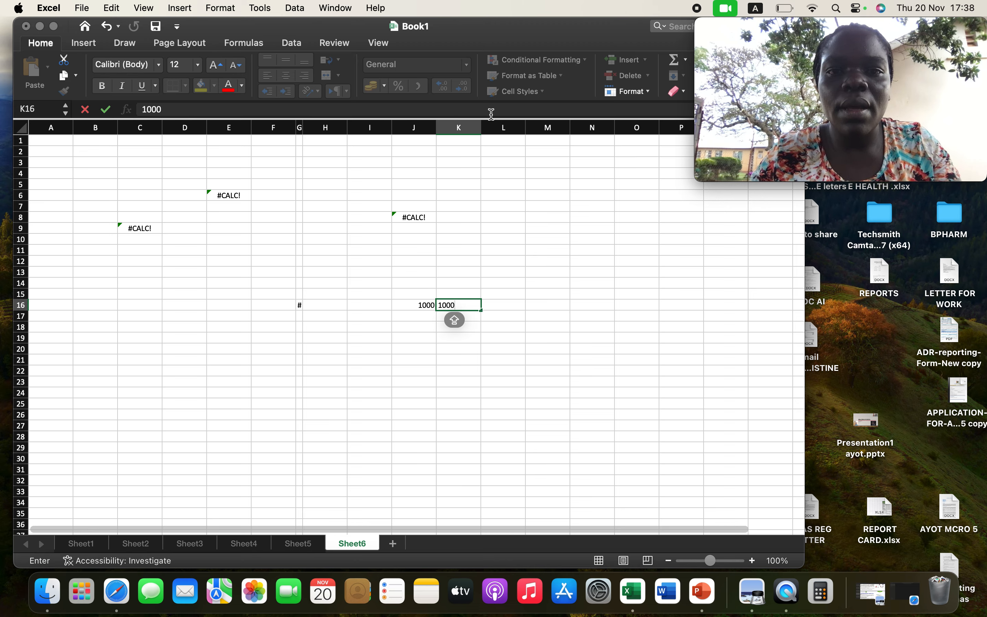
text(0)
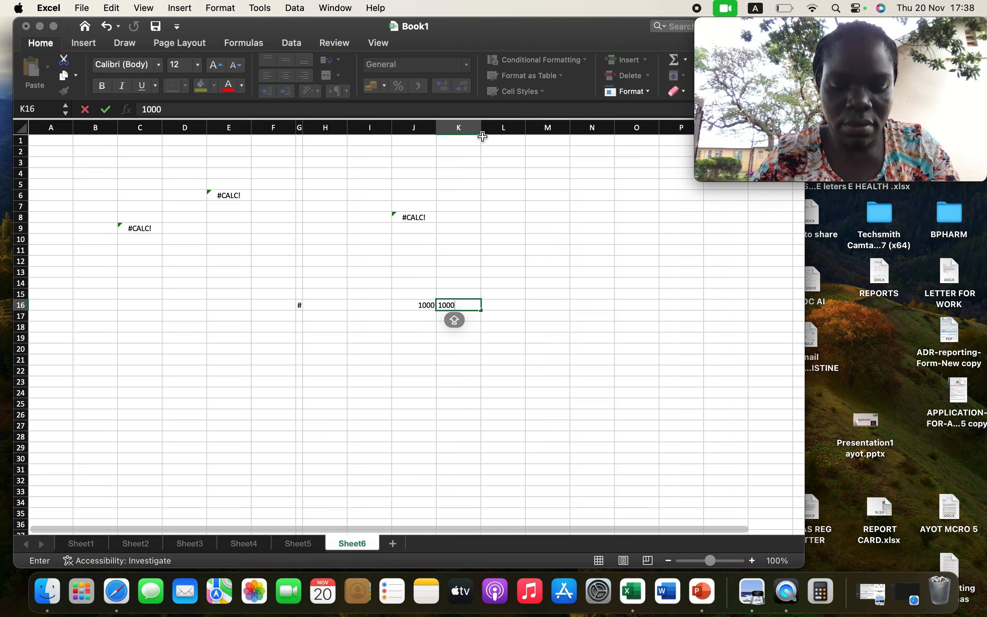
drag(483, 137, 444, 130)
click(474, 163)
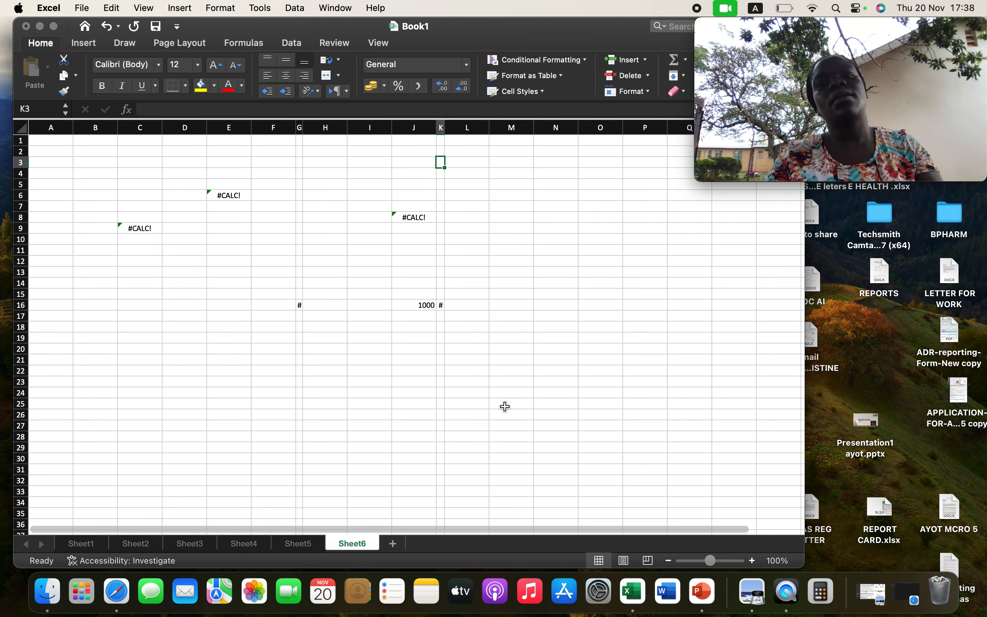